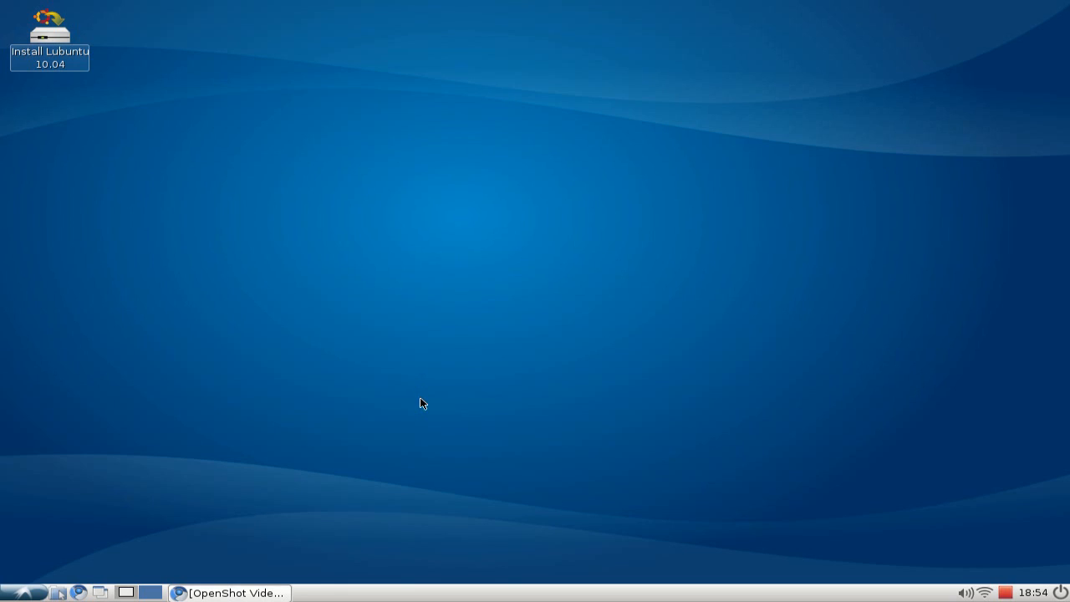
Open a terminal and run sudo add-apt-repository ppa:jonoomph/openshot-edge copied from the OpenShot PPA instructions page.
click(259, 594)
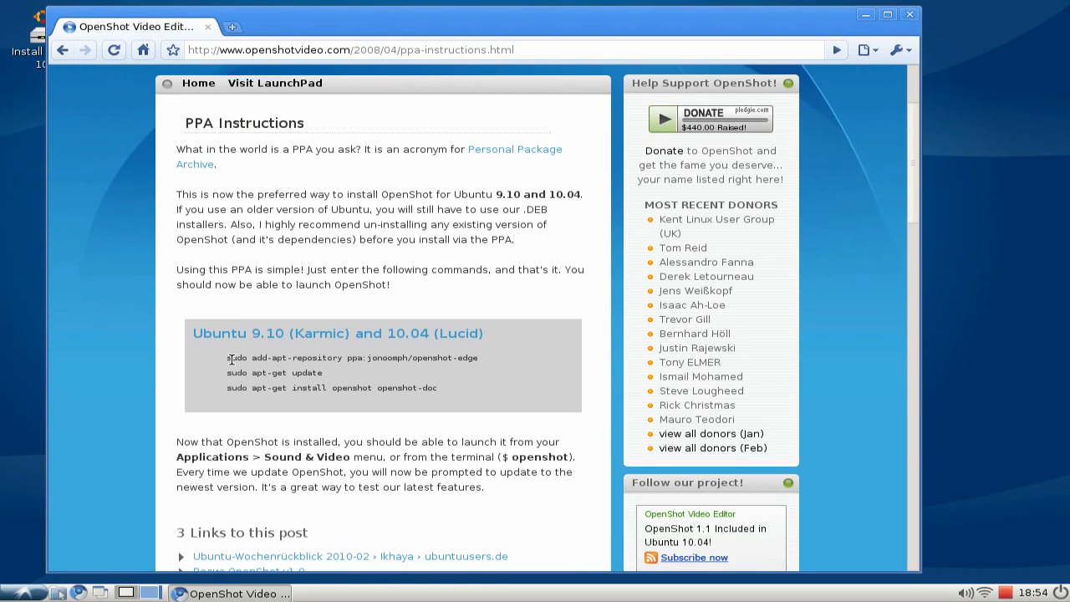
drag(228, 358, 479, 358)
key(ctrl+c)
click(23, 595)
mouse_move(84, 407)
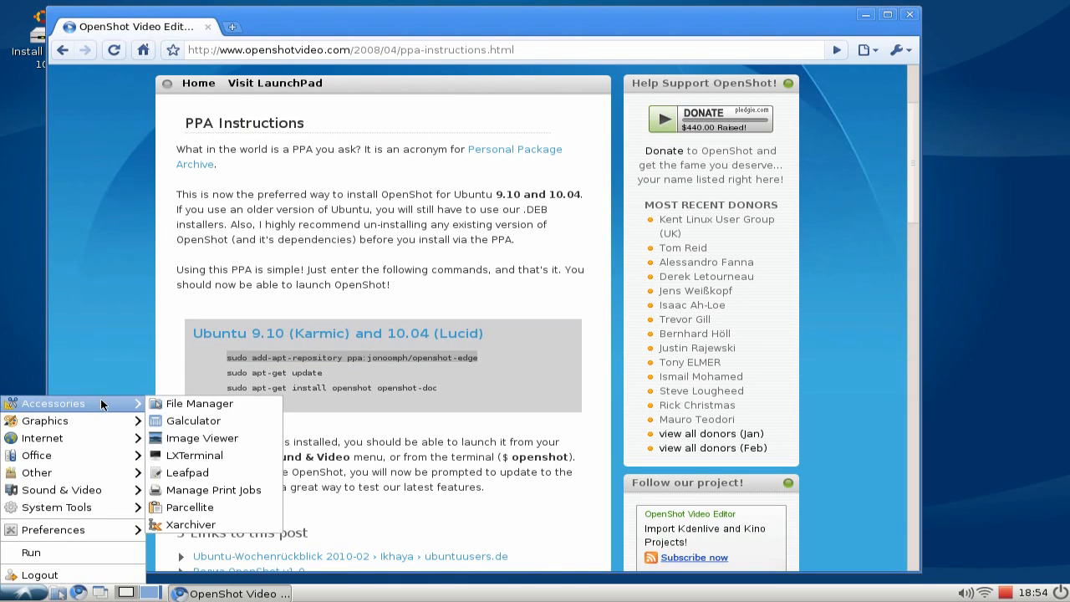
click(191, 455)
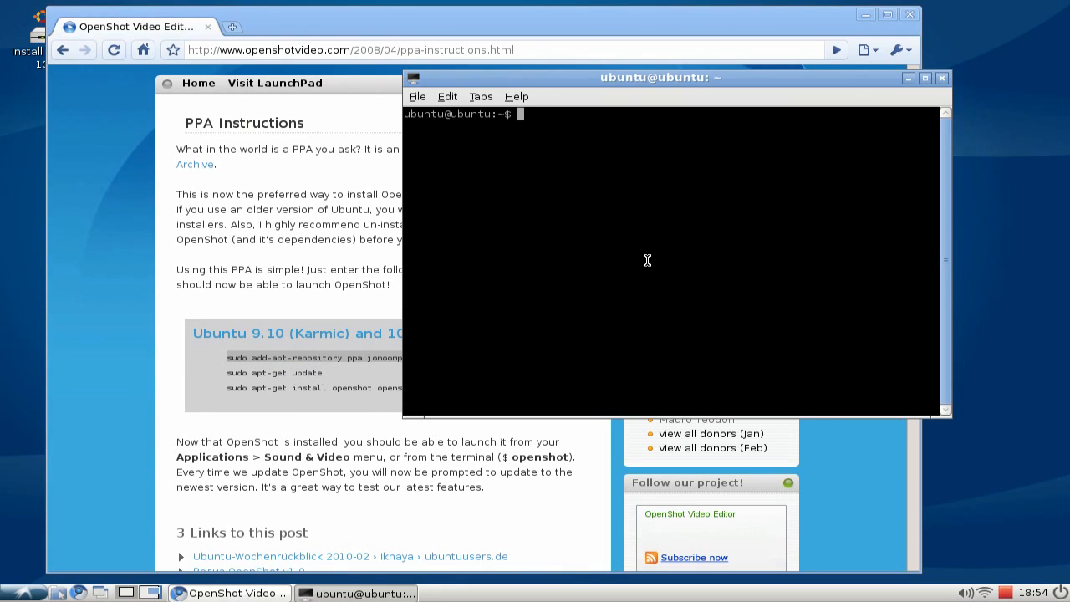
middle_click(681, 255)
key(Return)
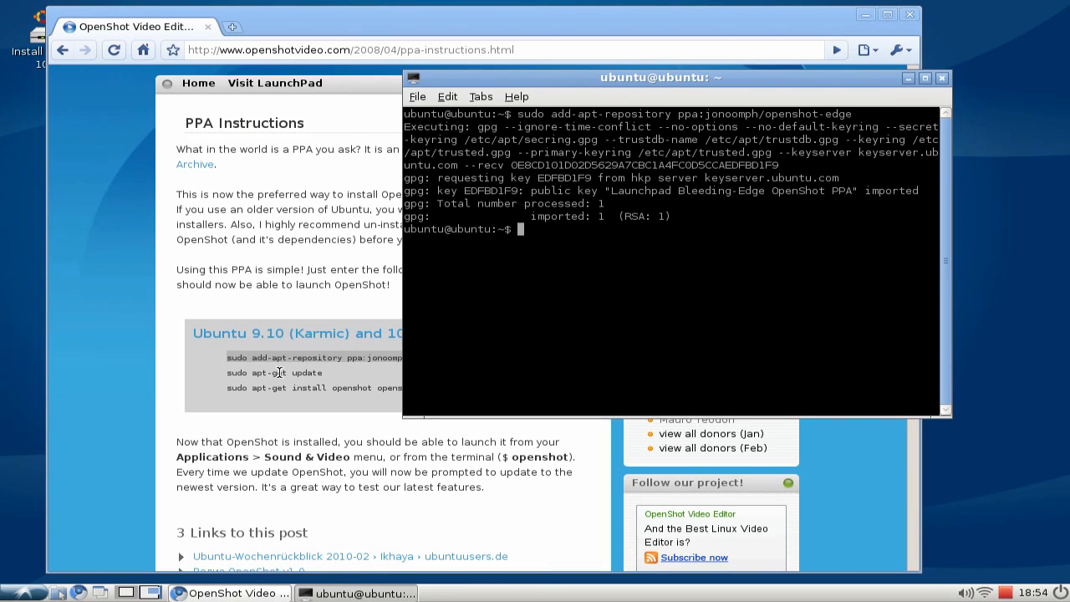
Run sudo apt-get update in the terminal.
mouse_move(228, 373)
mouse_down()
mouse_move(314, 371)
mouse_move(220, 376)
mouse_up()
click(924, 289)
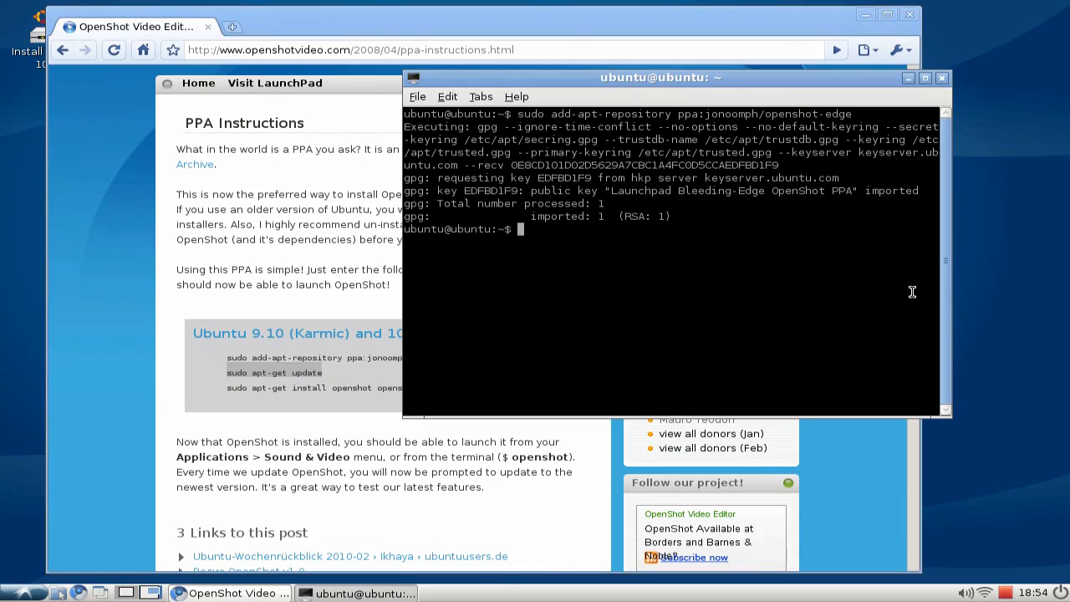
middle_click(741, 279)
key(Return)
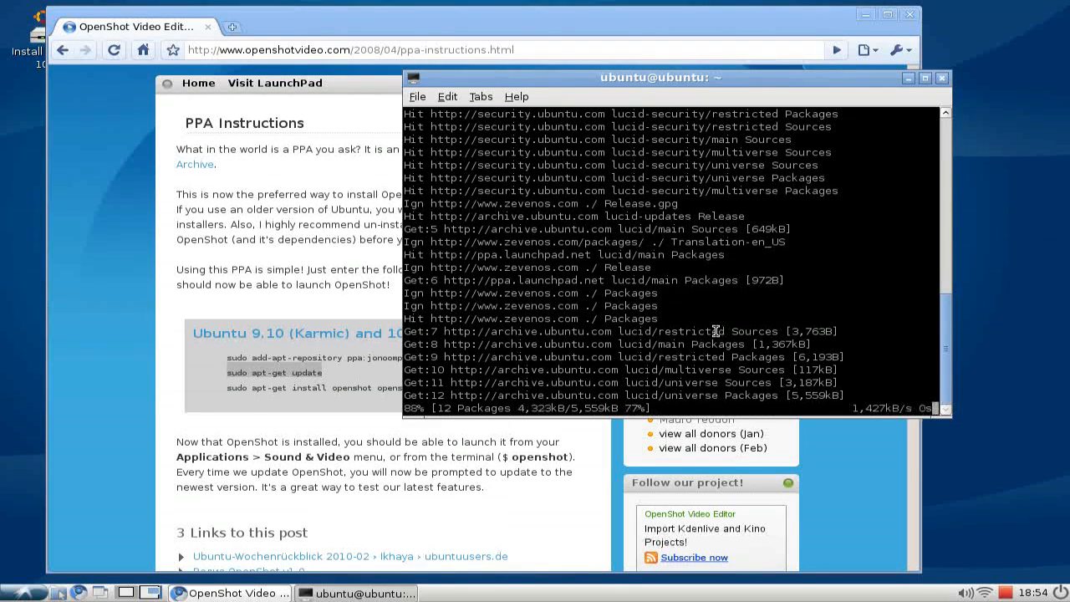
Run sudo apt-get install openshot openshot-doc and confirm the installation with Y.
click(291, 394)
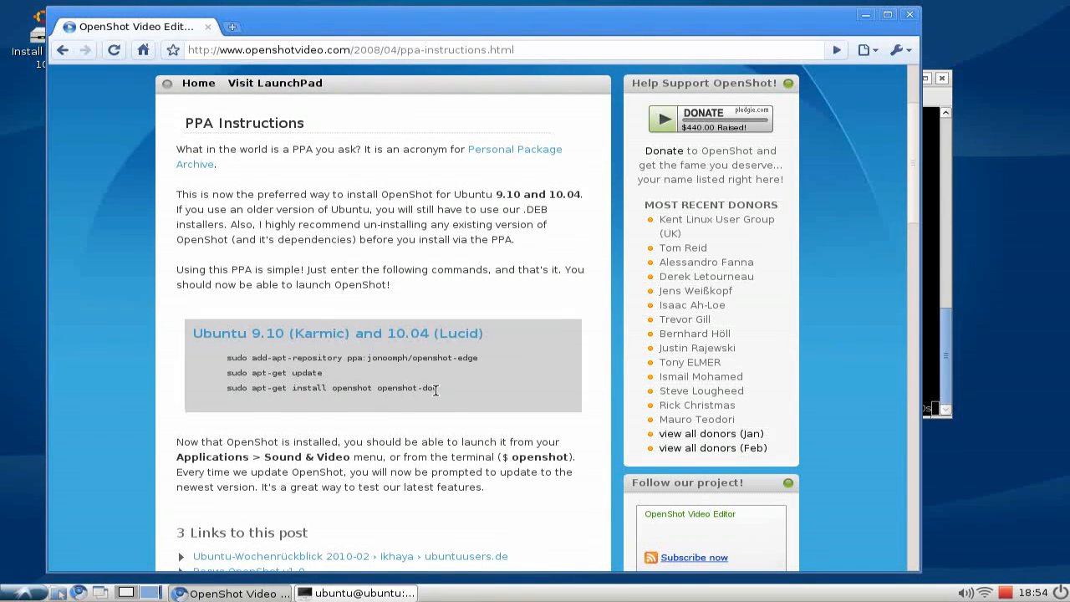
drag(435, 388, 250, 388)
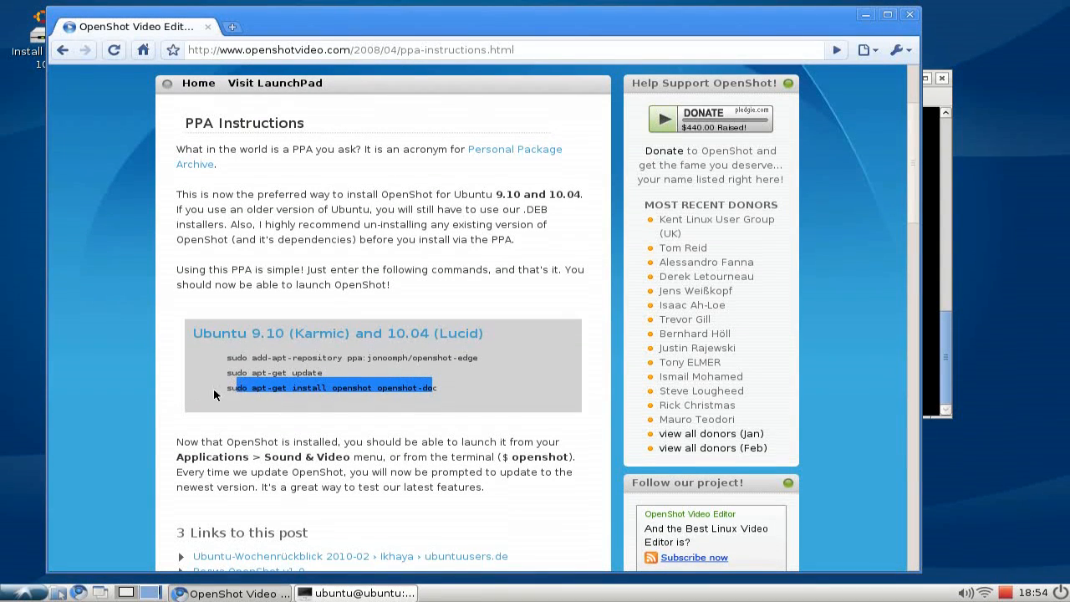
drag(226, 387, 436, 387)
key(ctrl+c)
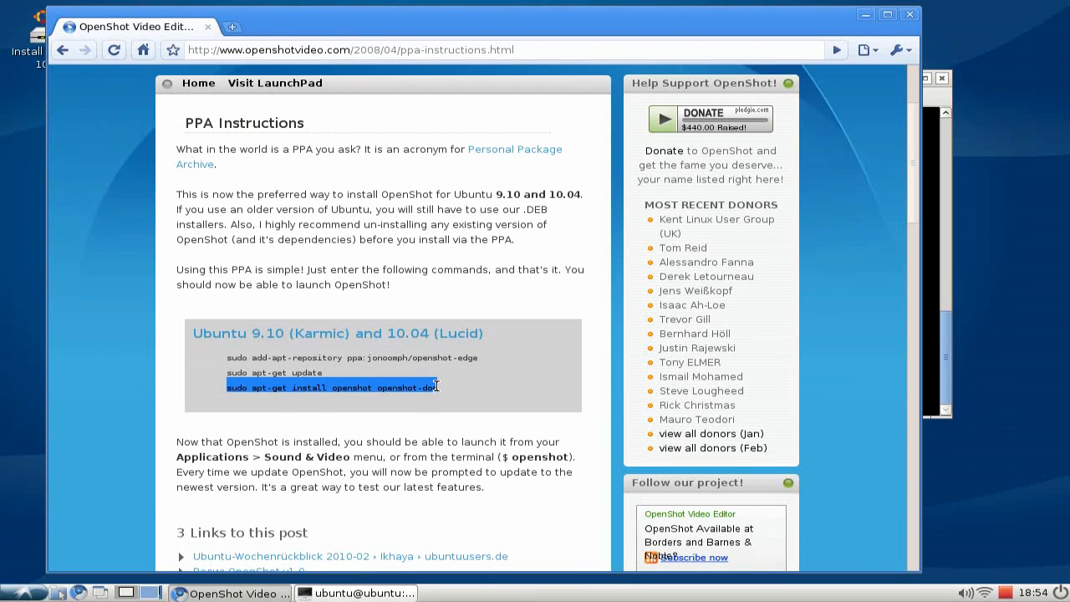
click(946, 345)
middle_click(719, 390)
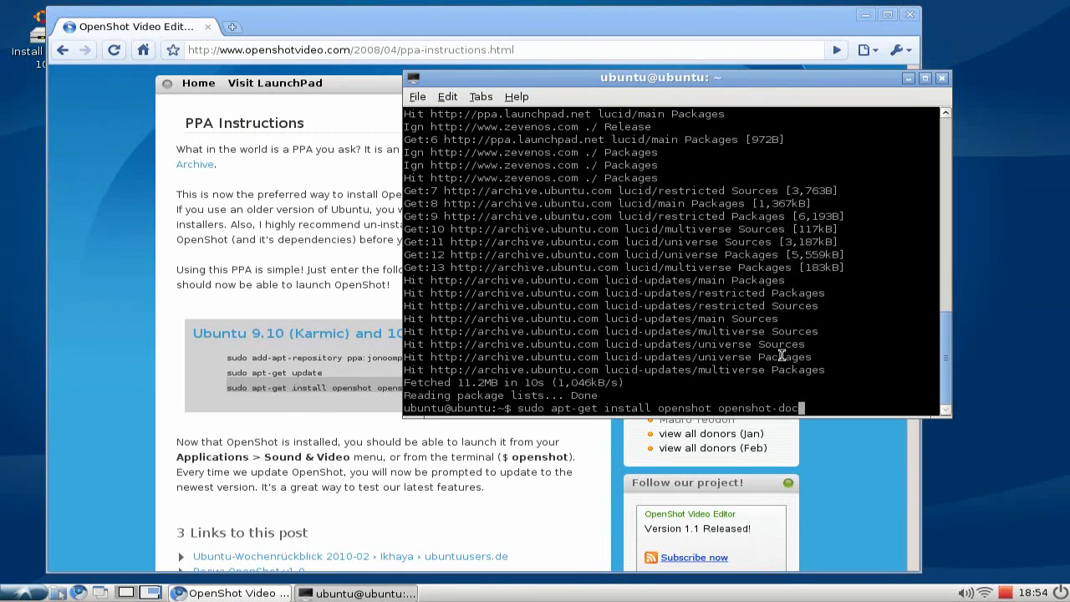
key(Return)
text(Y)
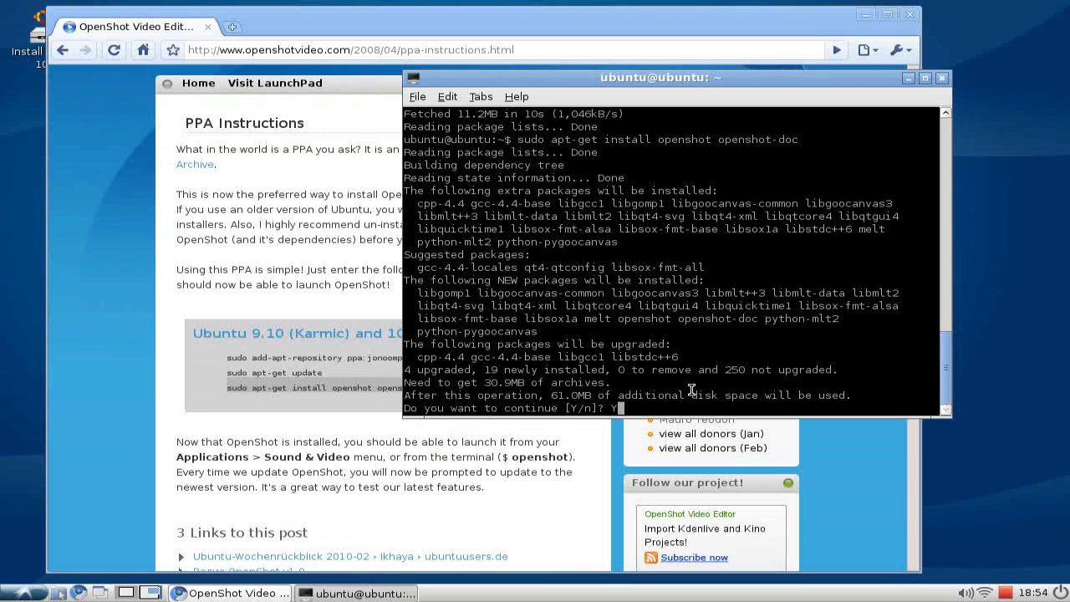
key(Return)
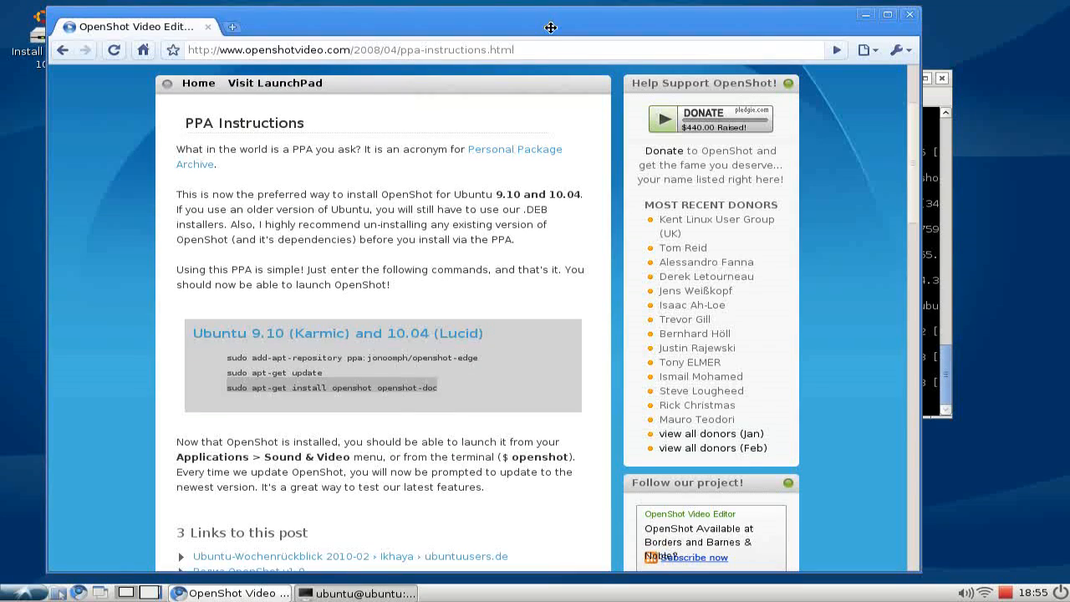
Minimize the browser and close the terminal window.
click(554, 34)
click(541, 387)
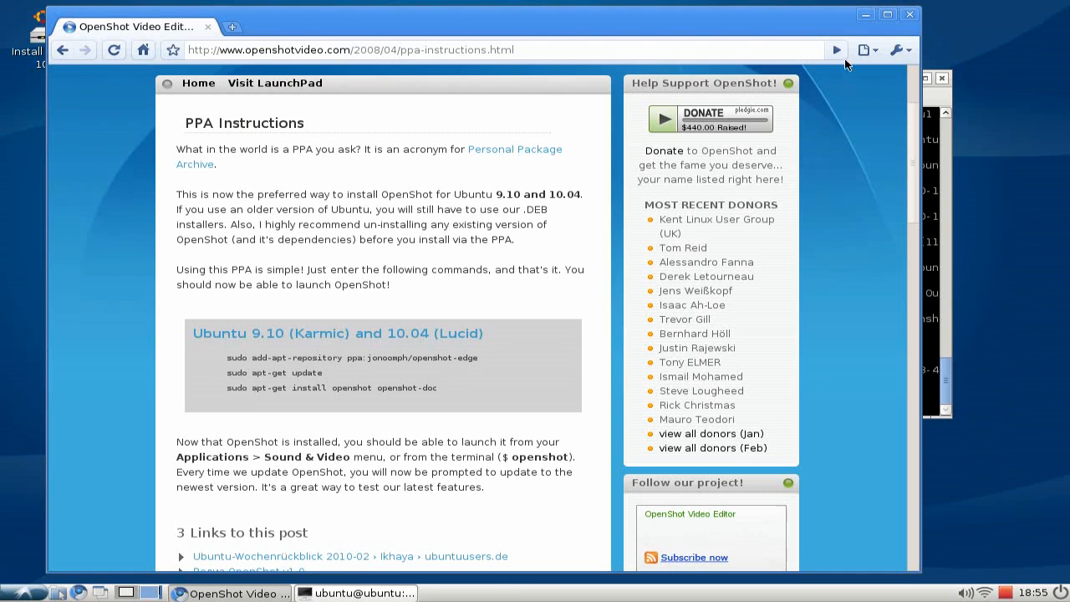
click(866, 14)
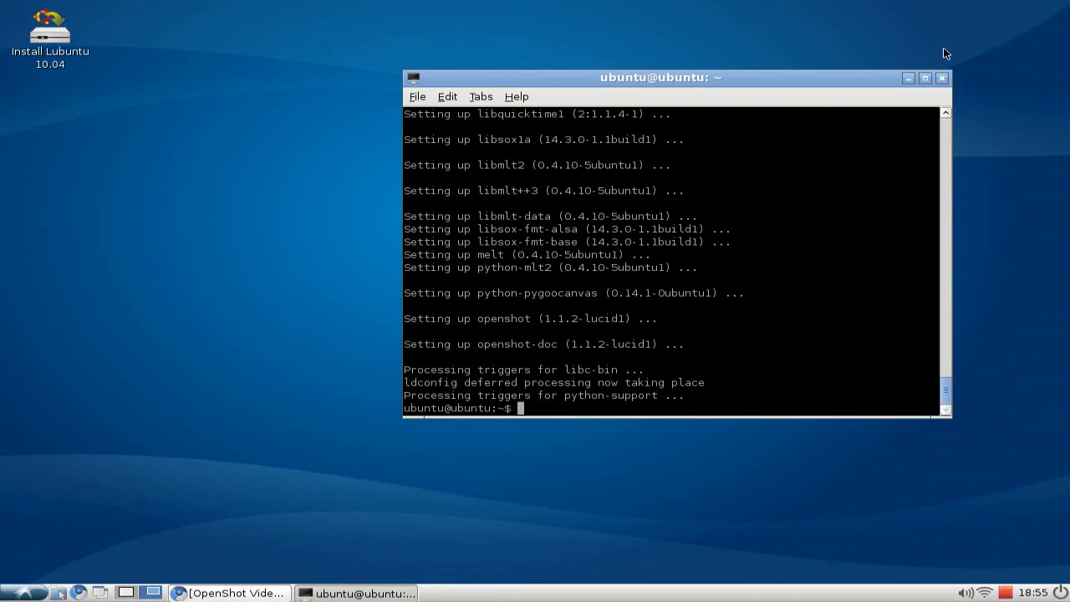
click(942, 78)
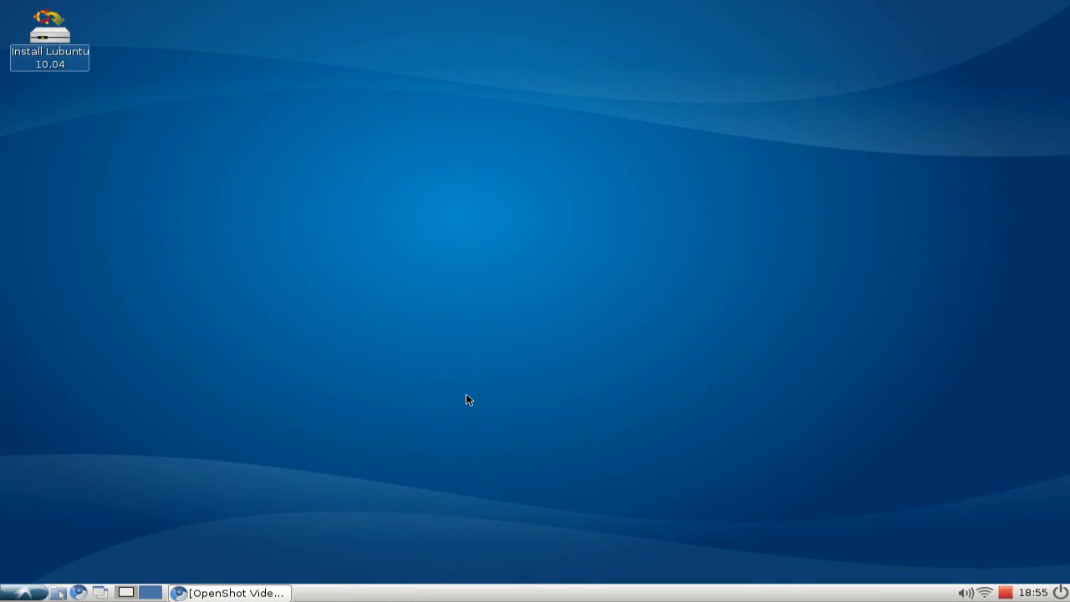
Launch OpenShot Video Editor and move its window up on the screen.
click(23, 593)
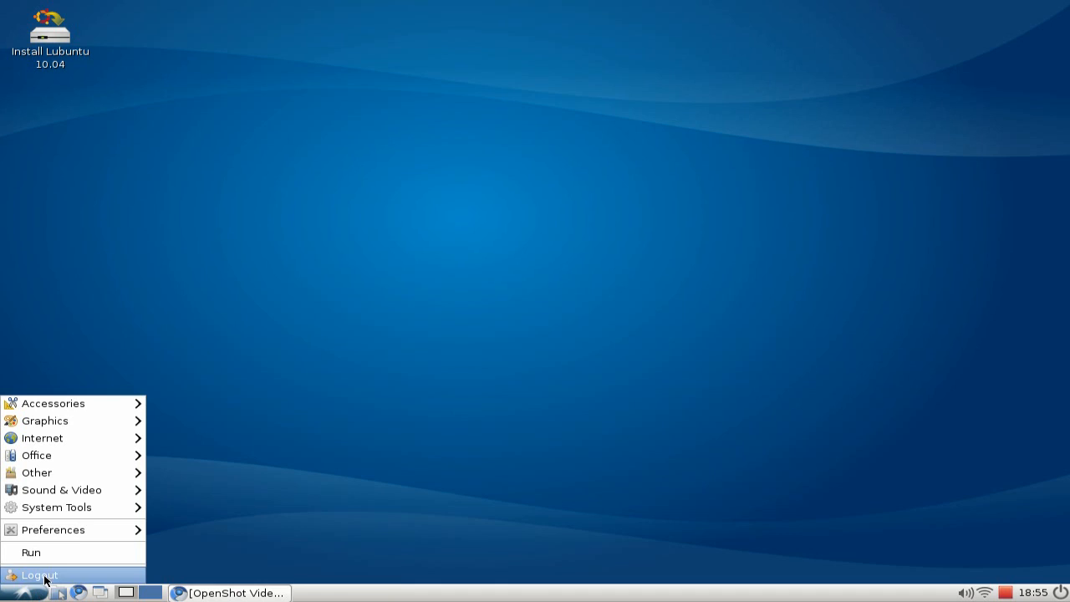
mouse_move(106, 494)
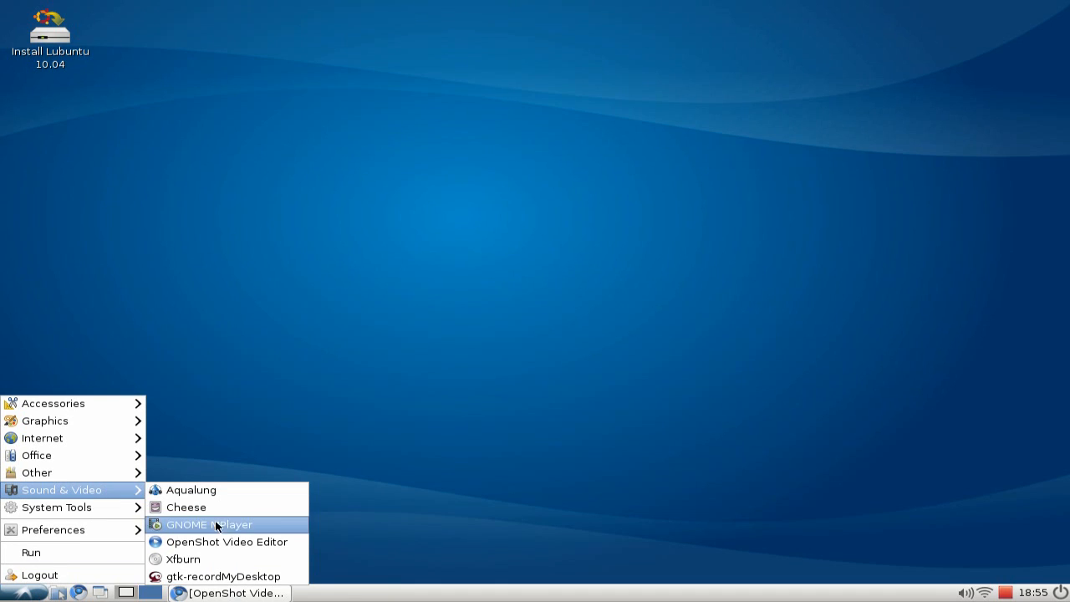
click(188, 544)
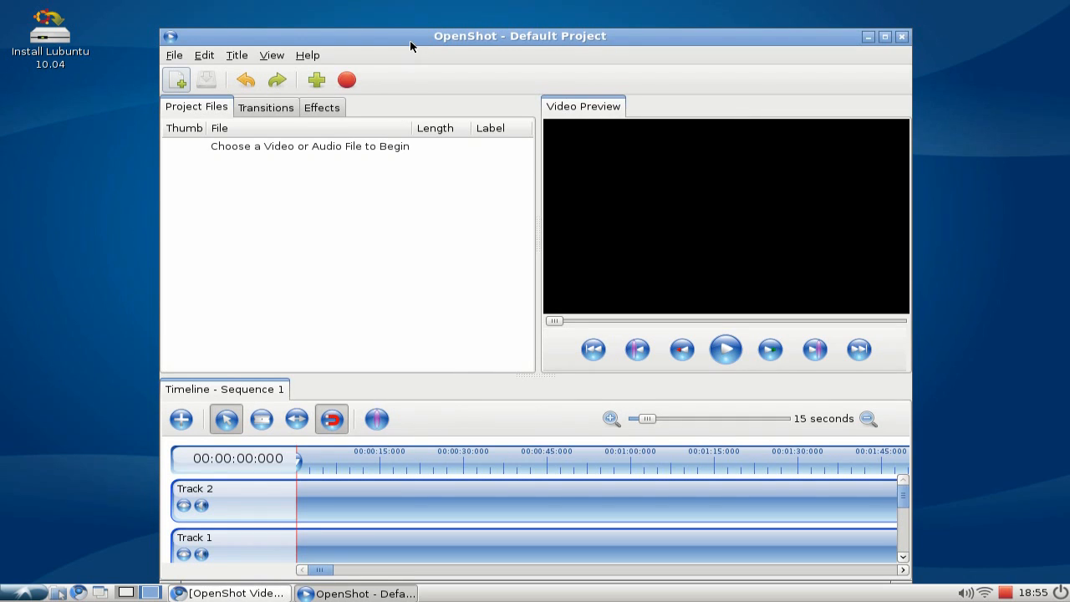
drag(410, 40, 410, 18)
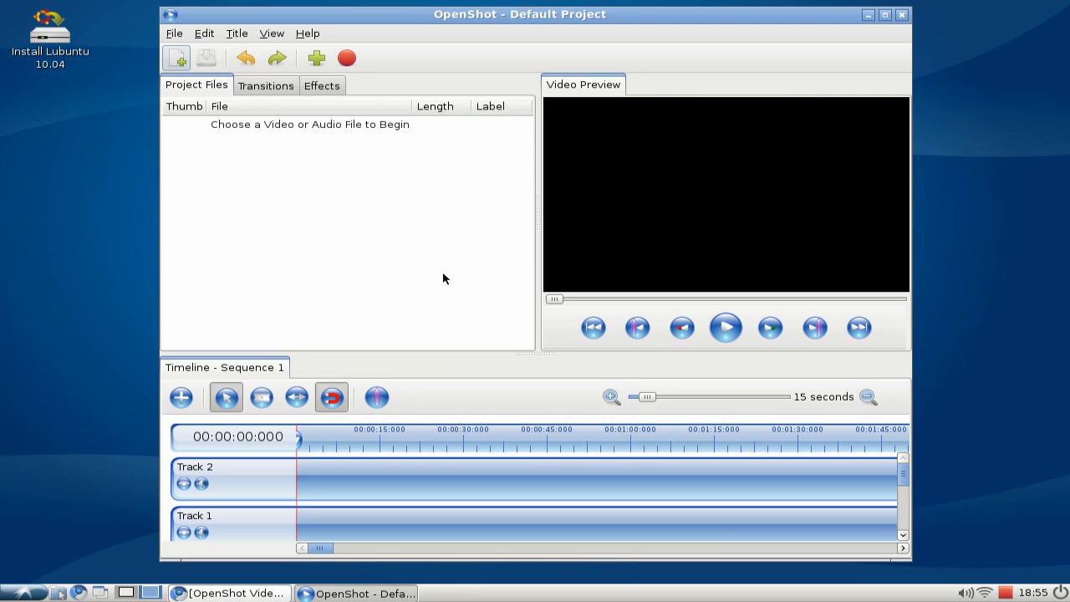
Import lubuntu-recordmydesktop-raw.avi from the home folder into the project files.
click(58, 592)
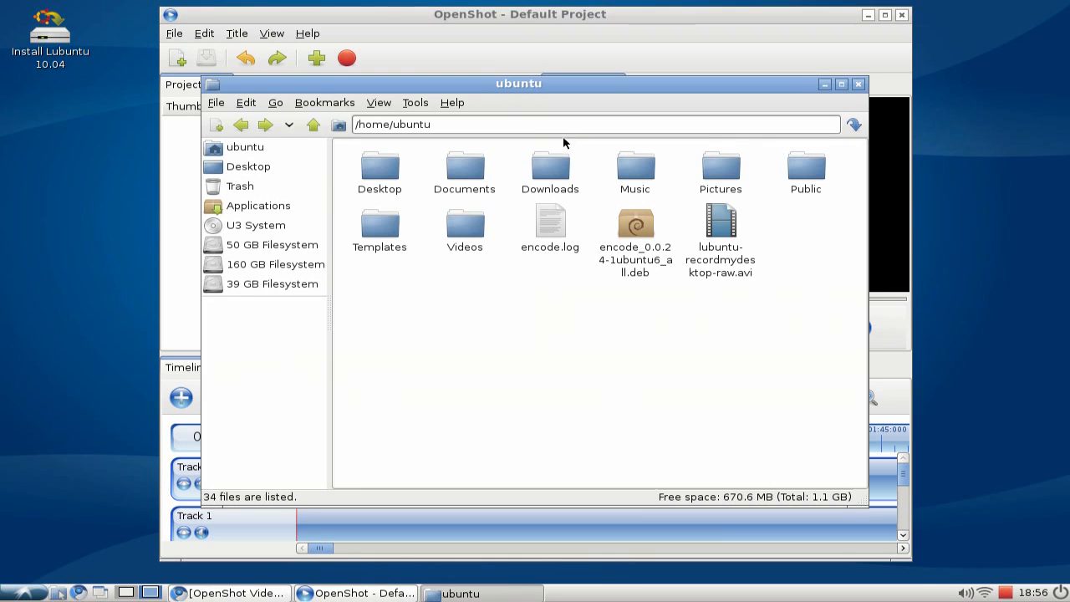
drag(566, 86, 788, 113)
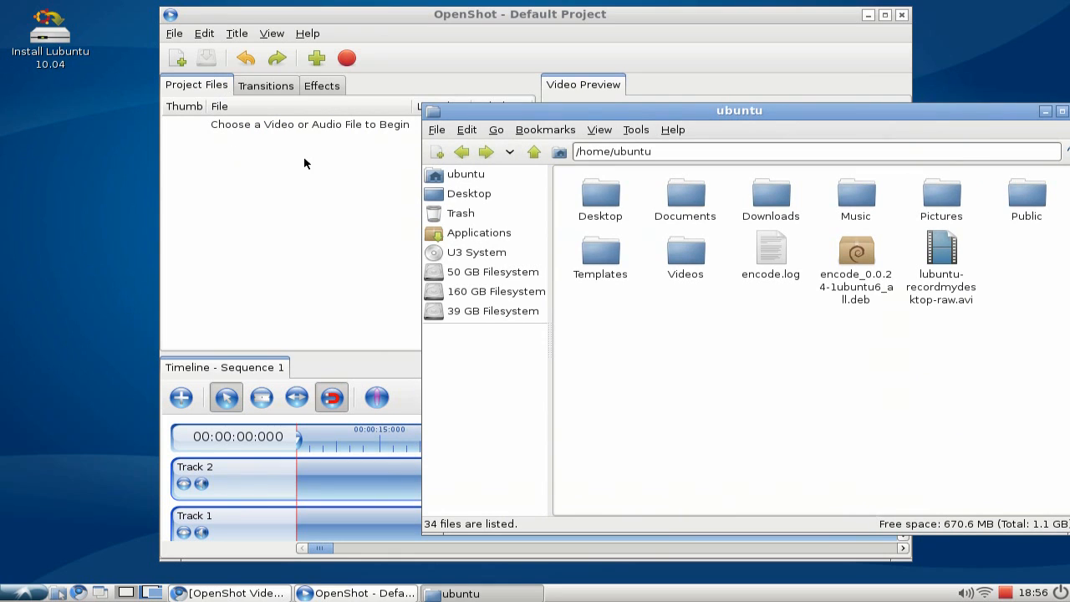
click(938, 256)
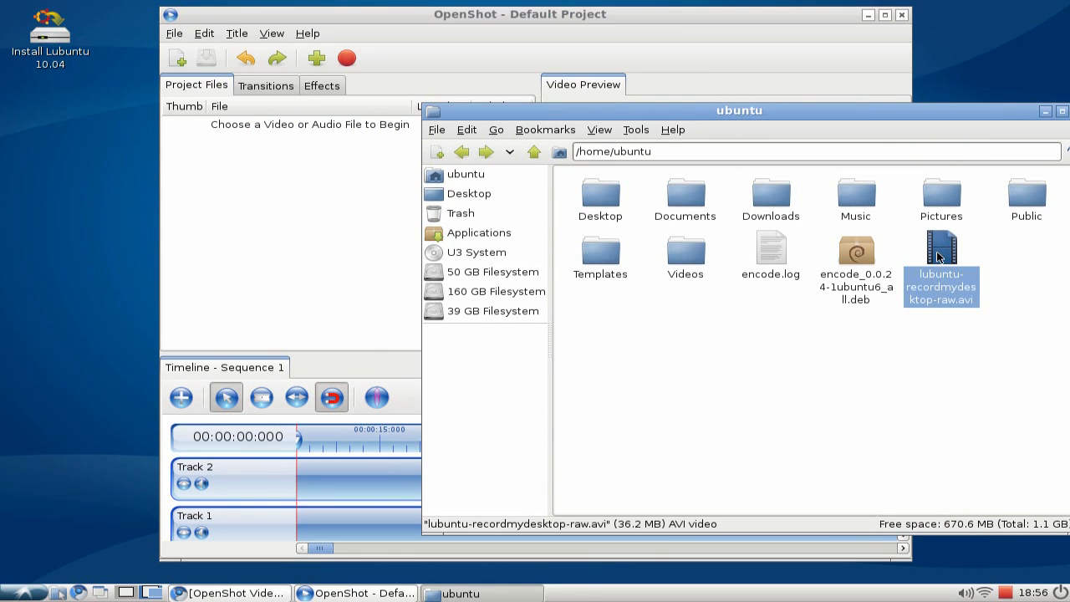
drag(938, 255, 301, 233)
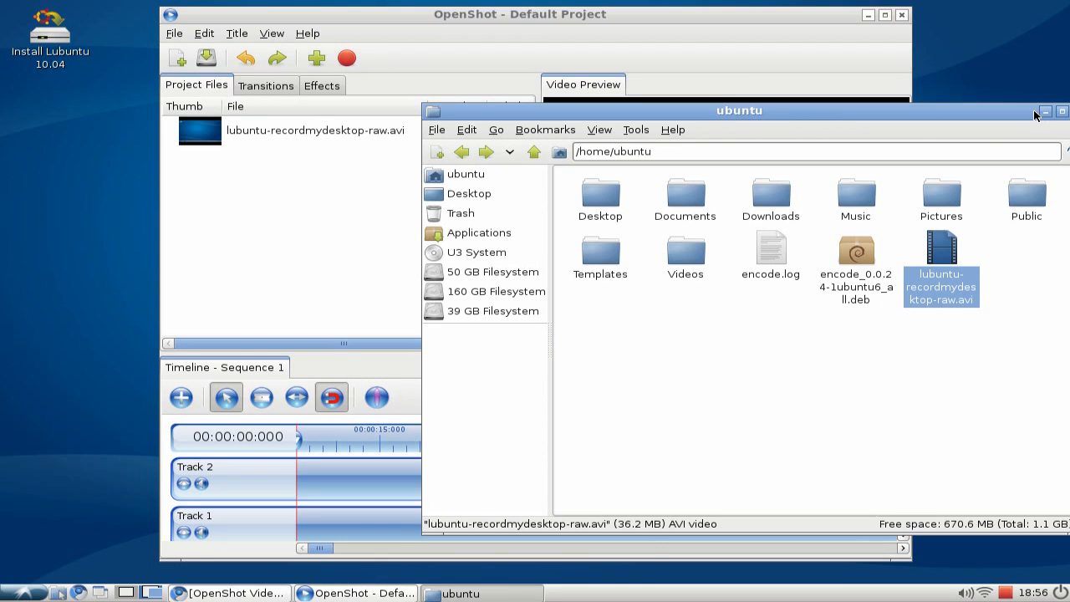
click(1044, 111)
click(253, 142)
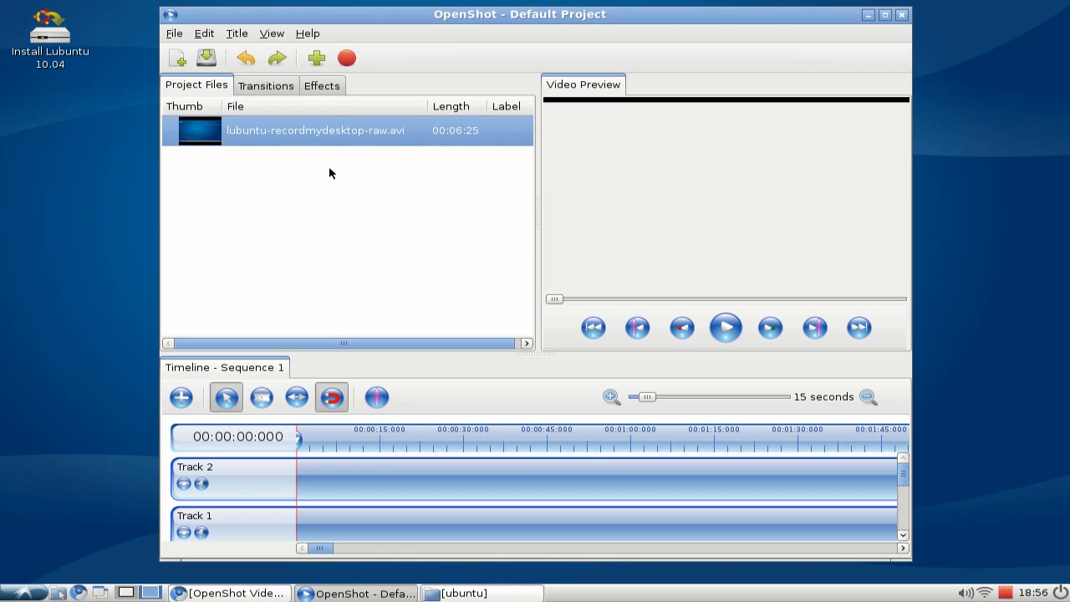
Locate and select lubuntu.png in the Lubuntu screencasts folder on the other desktop.
click(126, 592)
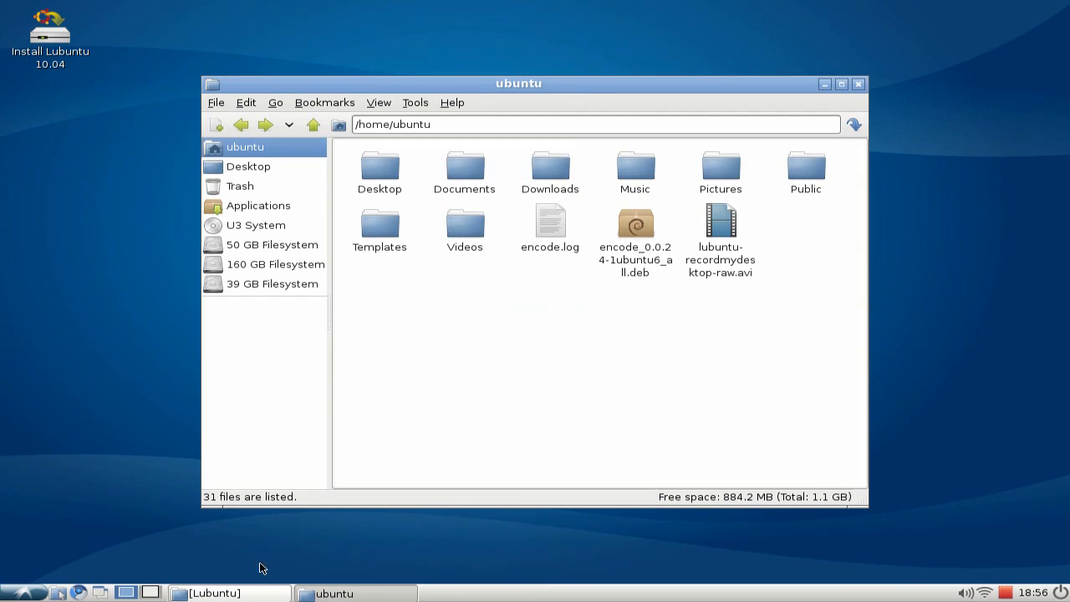
click(246, 595)
scroll(483, 391, up, 8)
scroll(482, 392, down, 3)
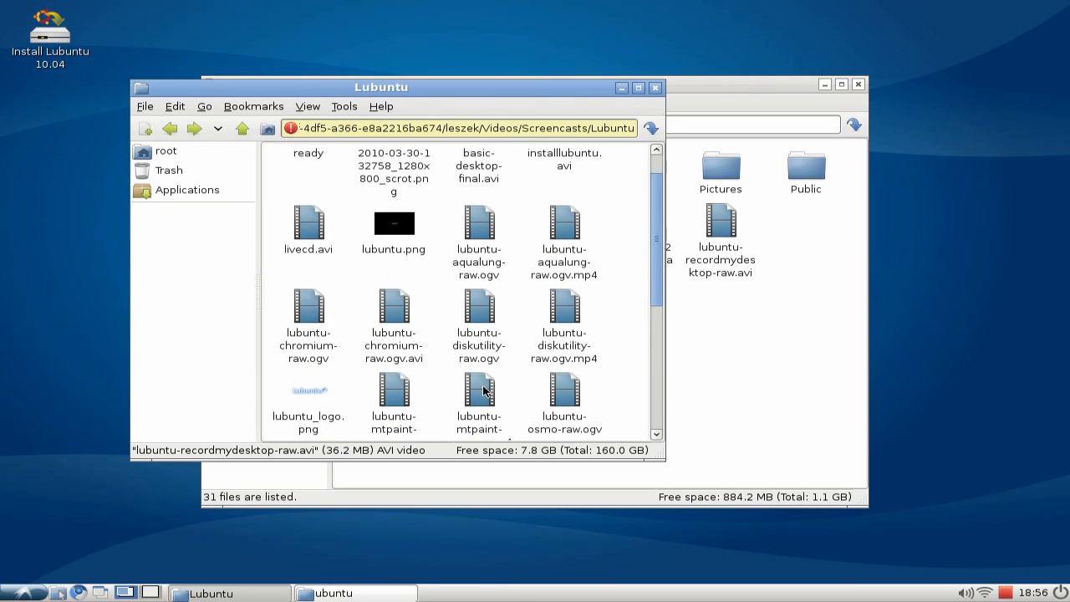
click(338, 348)
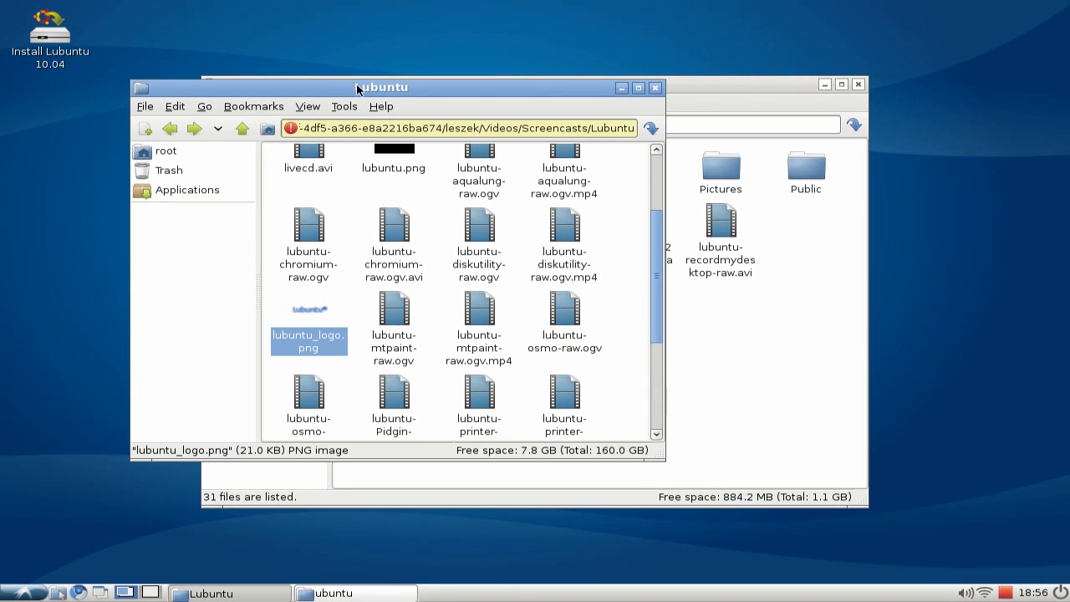
scroll(490, 342, down, 3)
scroll(489, 339, up, 2)
scroll(489, 337, up, 3)
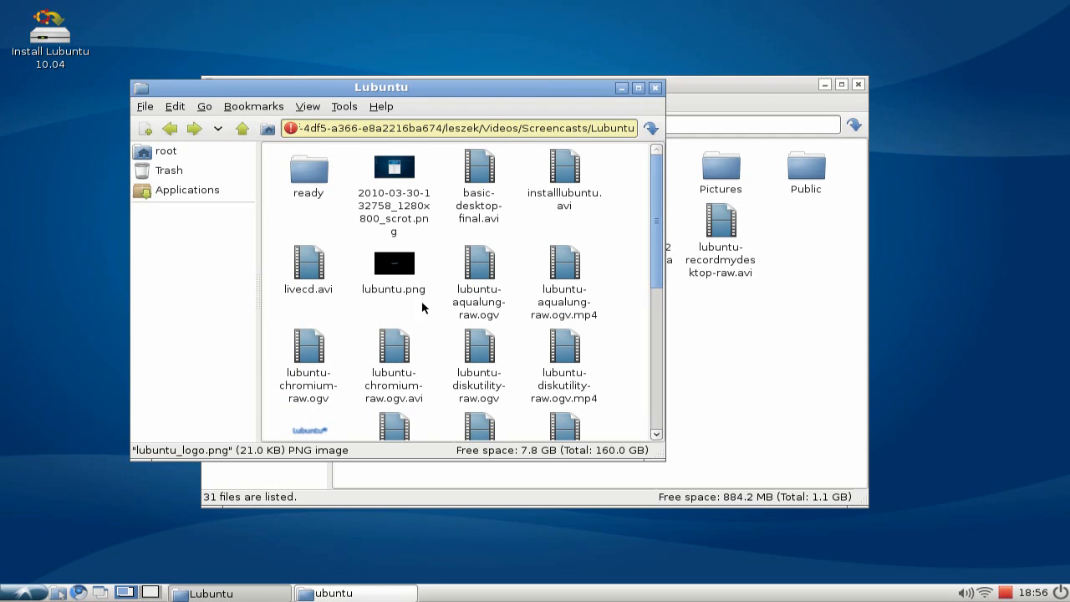
click(397, 277)
Bring the Lubuntu folder window beside OpenShot and import lubuntu.png into the project files.
drag(421, 88, 1067, 161)
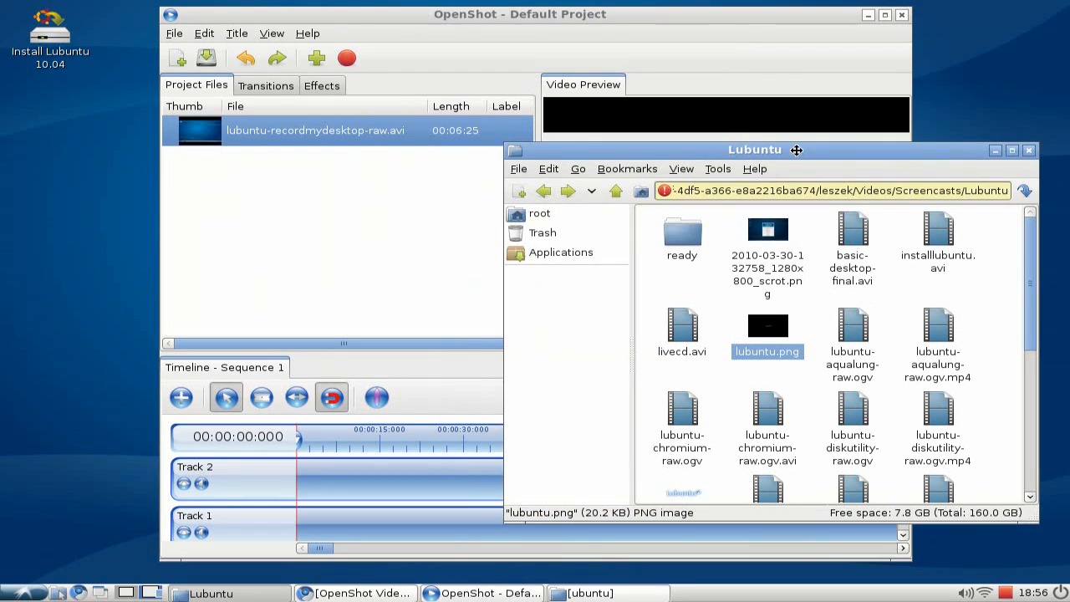
drag(774, 330, 279, 239)
click(1002, 149)
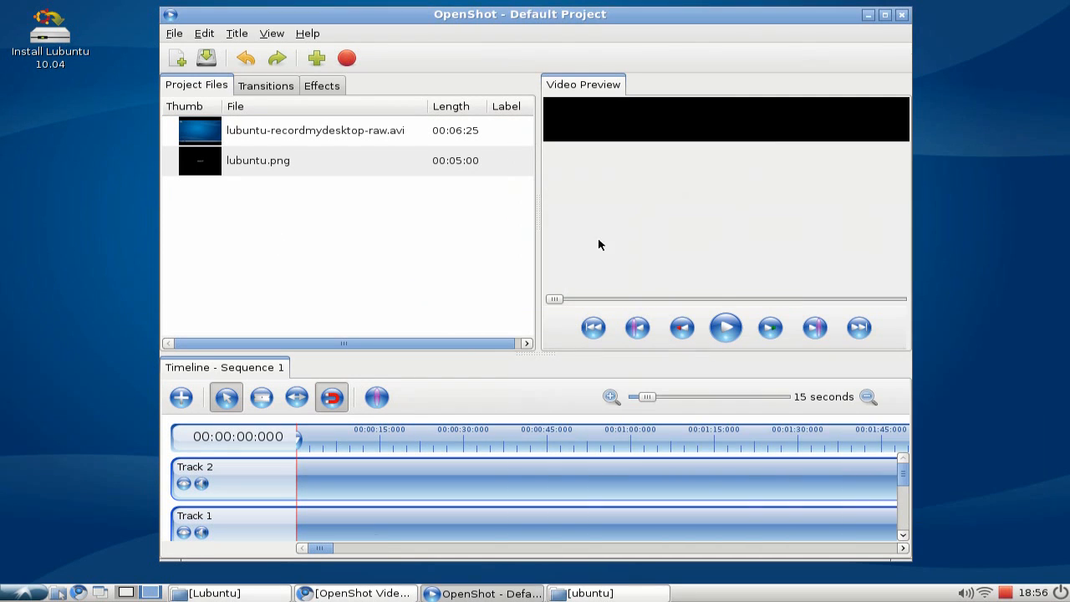
Place lubuntu.png at the start of Track 2 on the timeline.
click(308, 164)
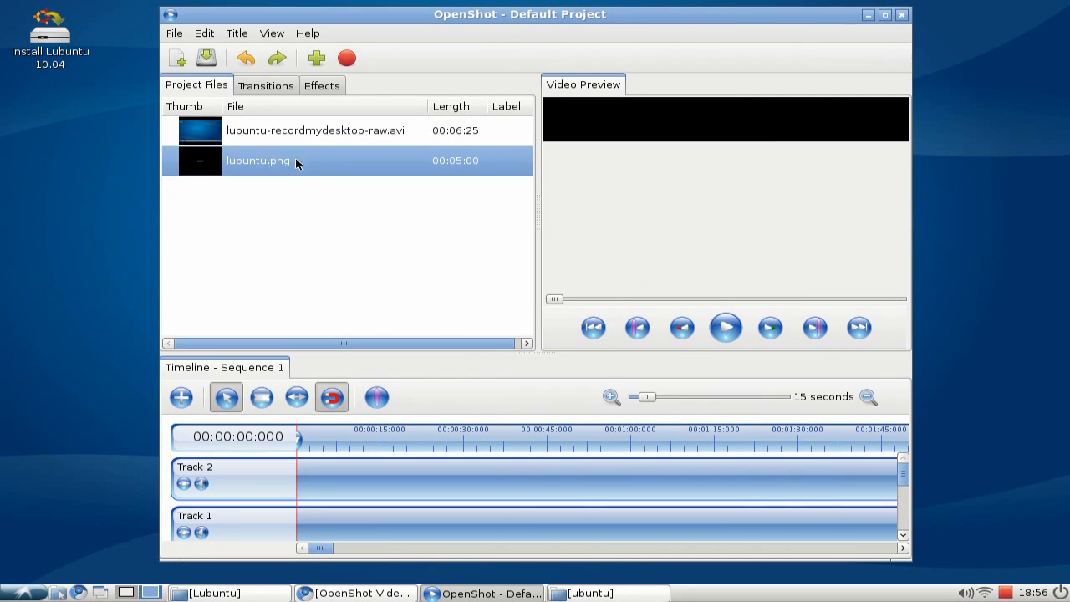
drag(278, 164, 330, 482)
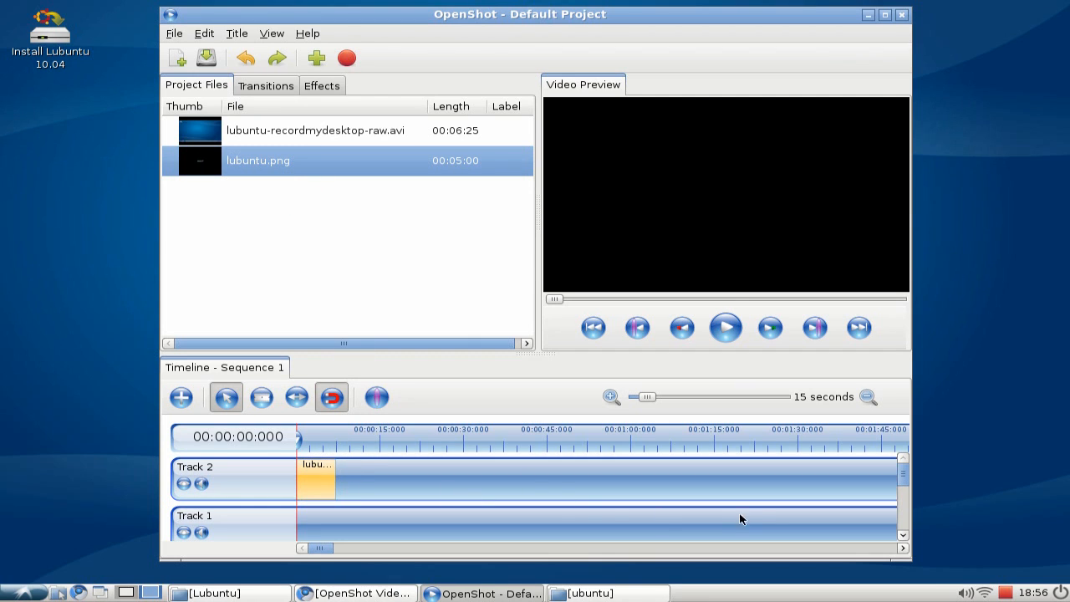
click(611, 398)
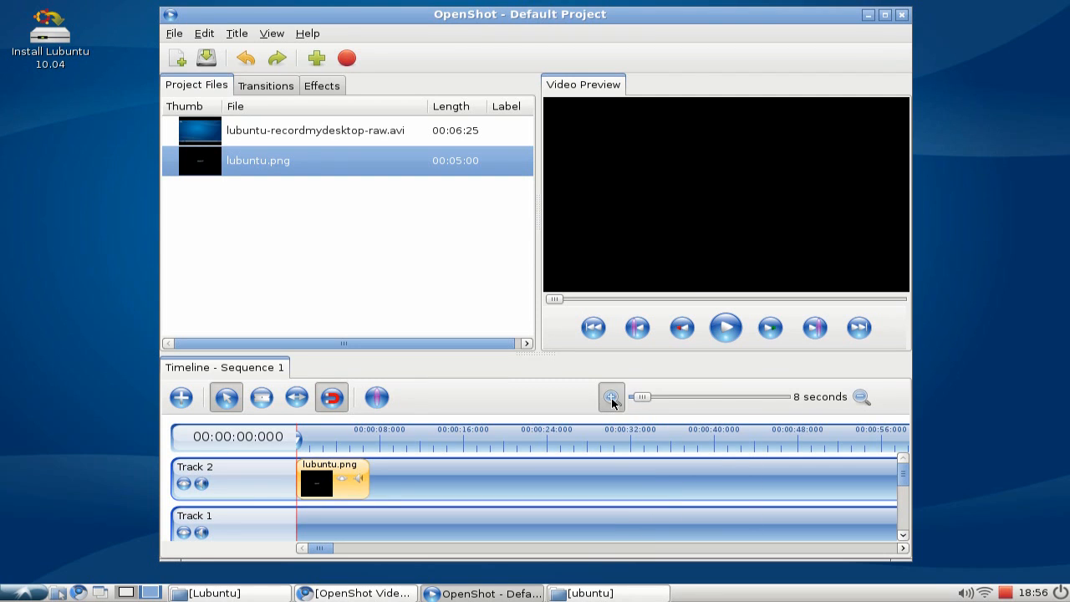
click(611, 398)
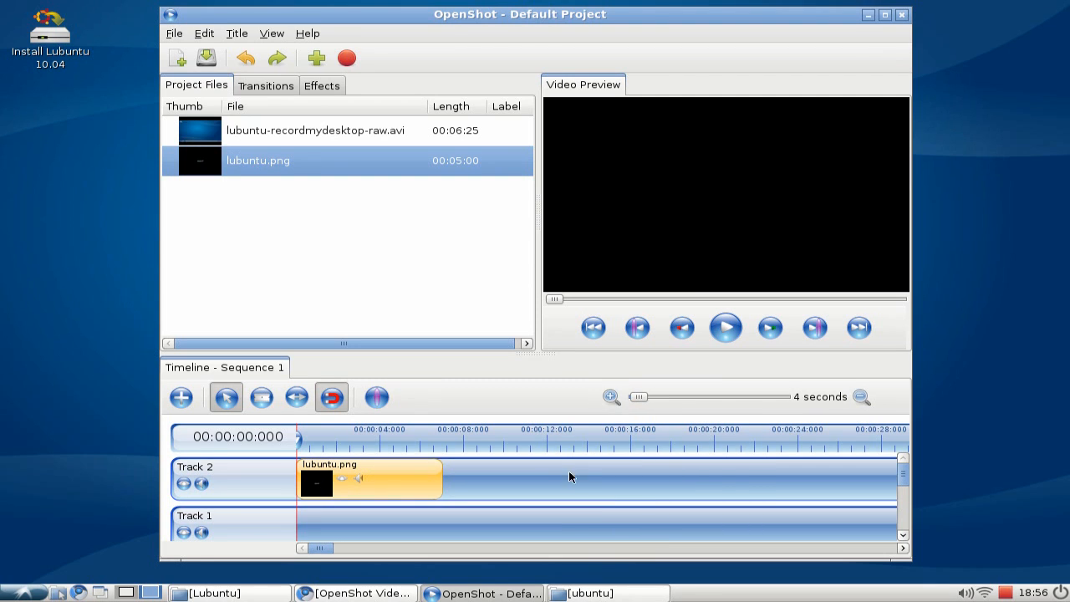
click(611, 398)
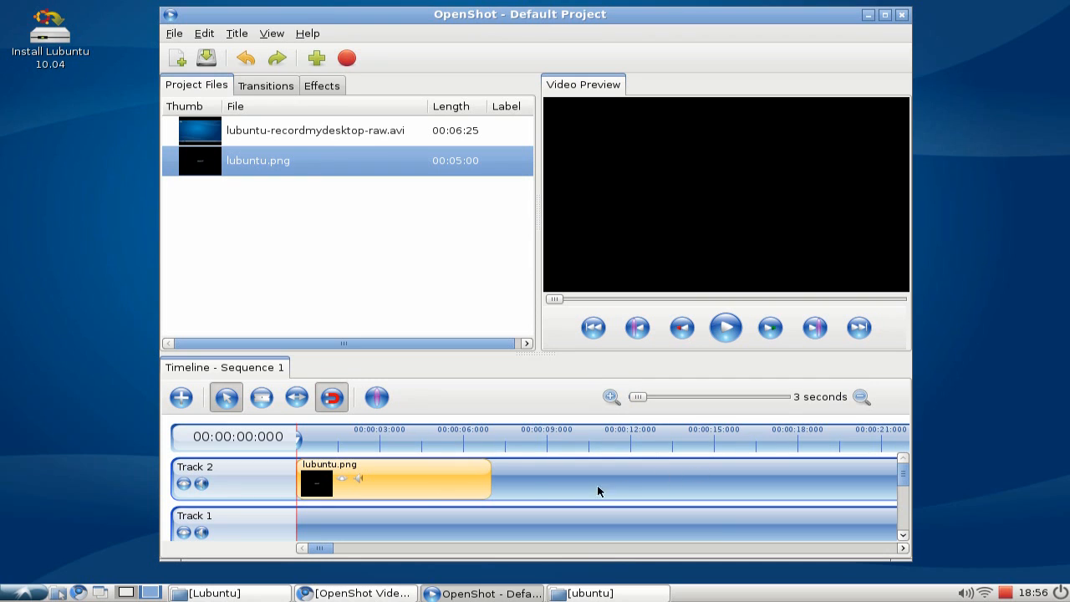
Place lubuntu-recordmydesktop-raw.avi on Track 1 so it starts shortly before the logo clip ends.
drag(903, 478, 900, 475)
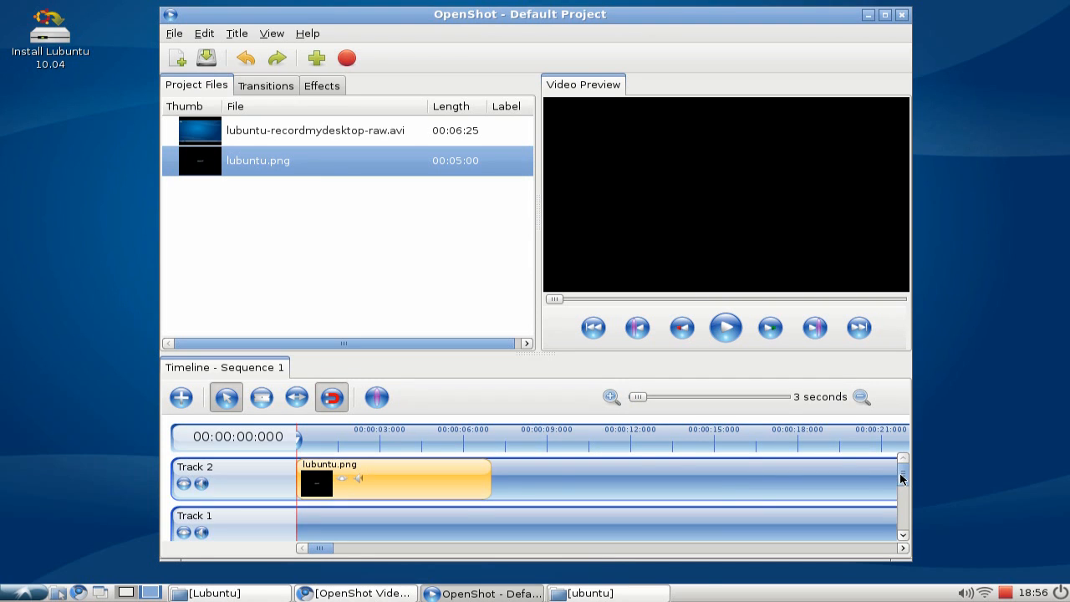
click(311, 138)
drag(292, 134, 512, 533)
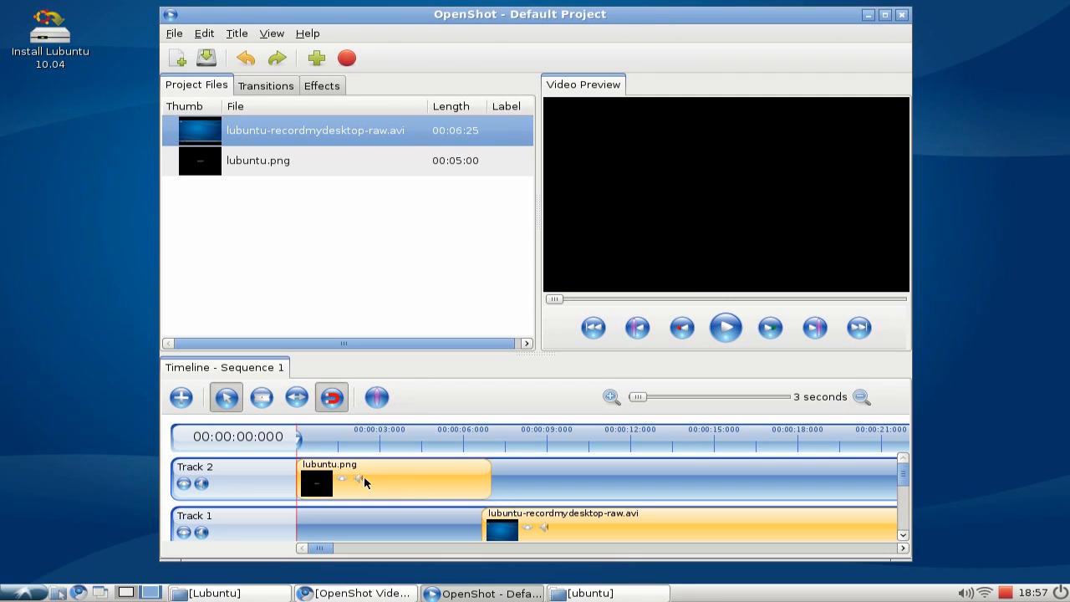
drag(617, 527, 579, 526)
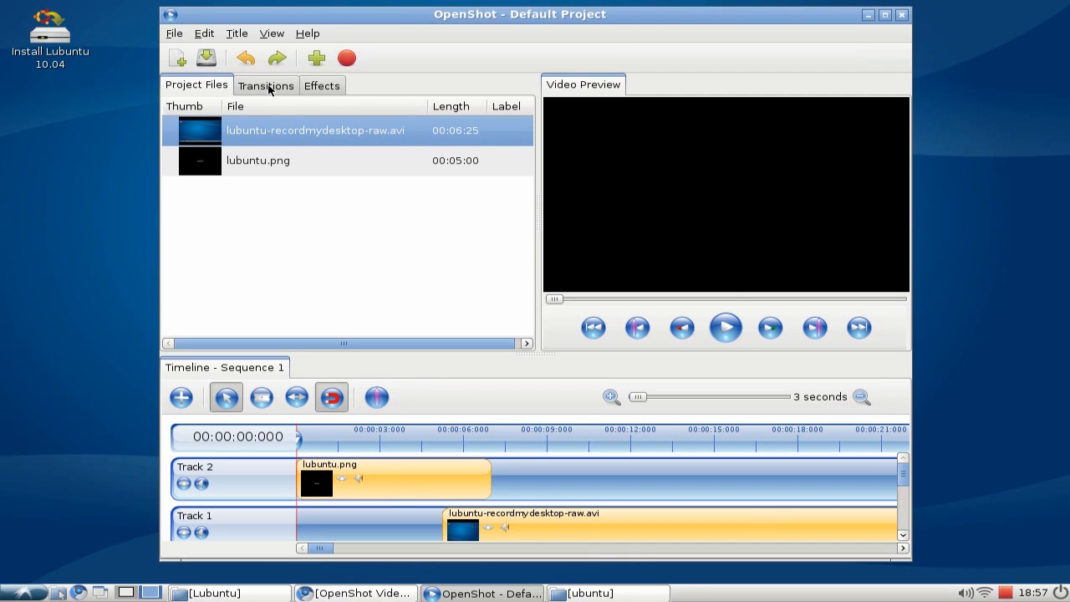
Add a Dissolve transition over the overlap between the logo and screencast clips and switch its direction.
click(266, 89)
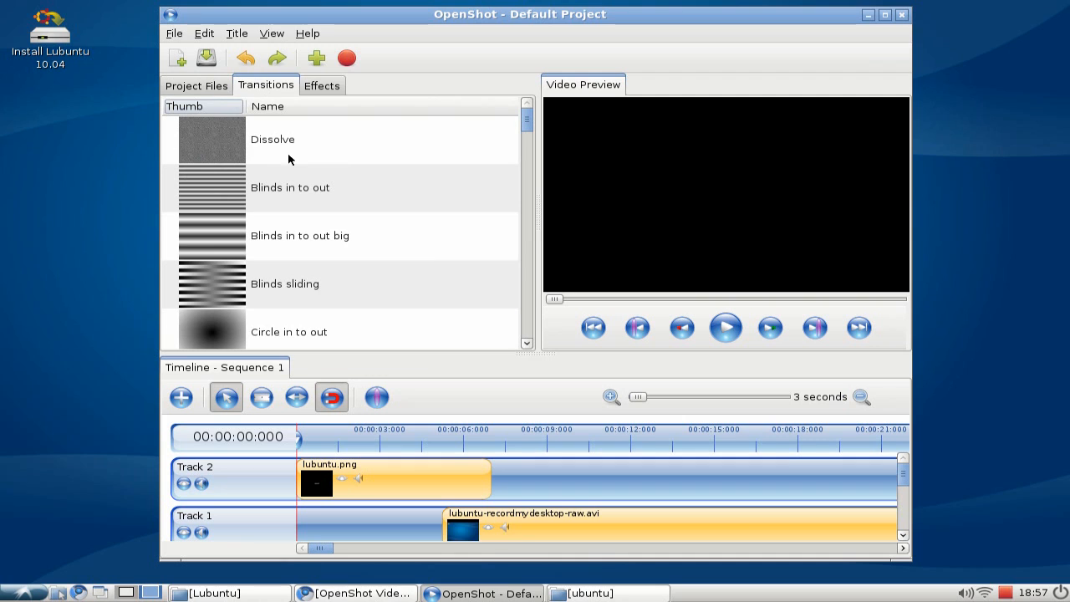
drag(230, 140, 475, 512)
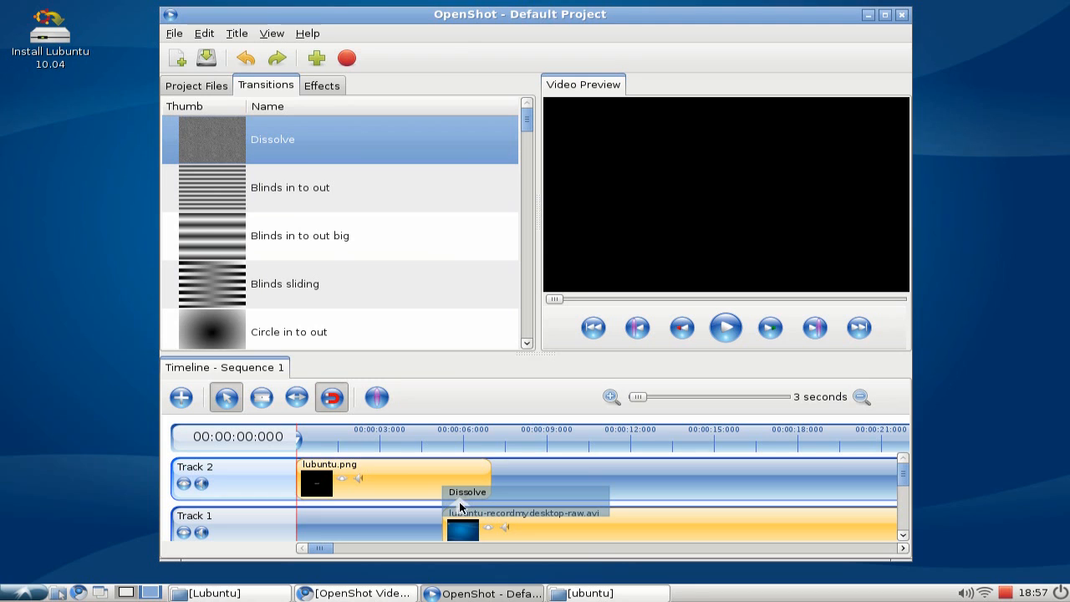
right_click(462, 502)
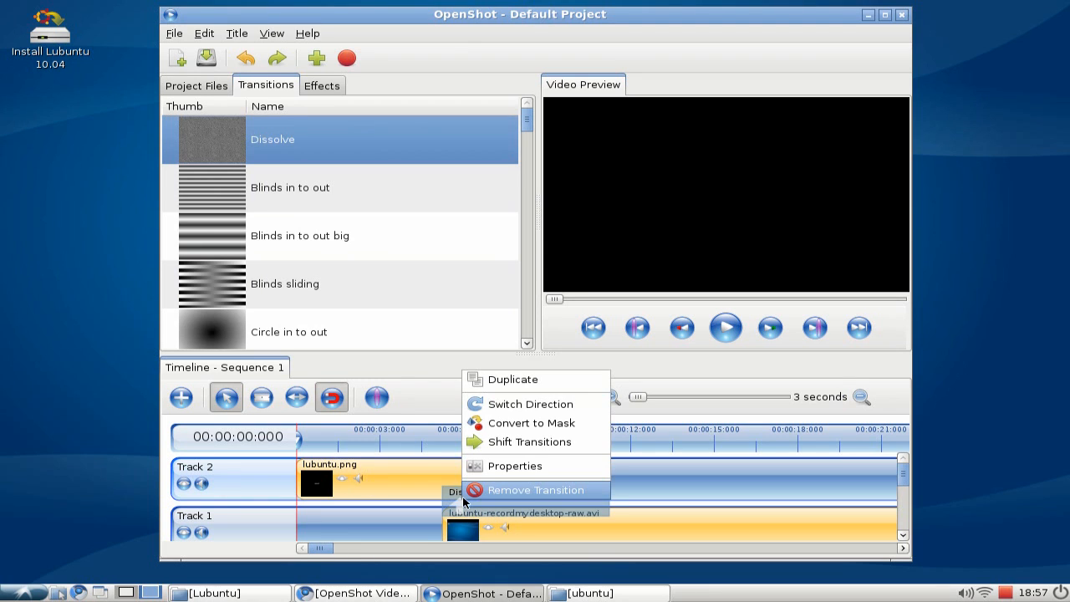
click(521, 408)
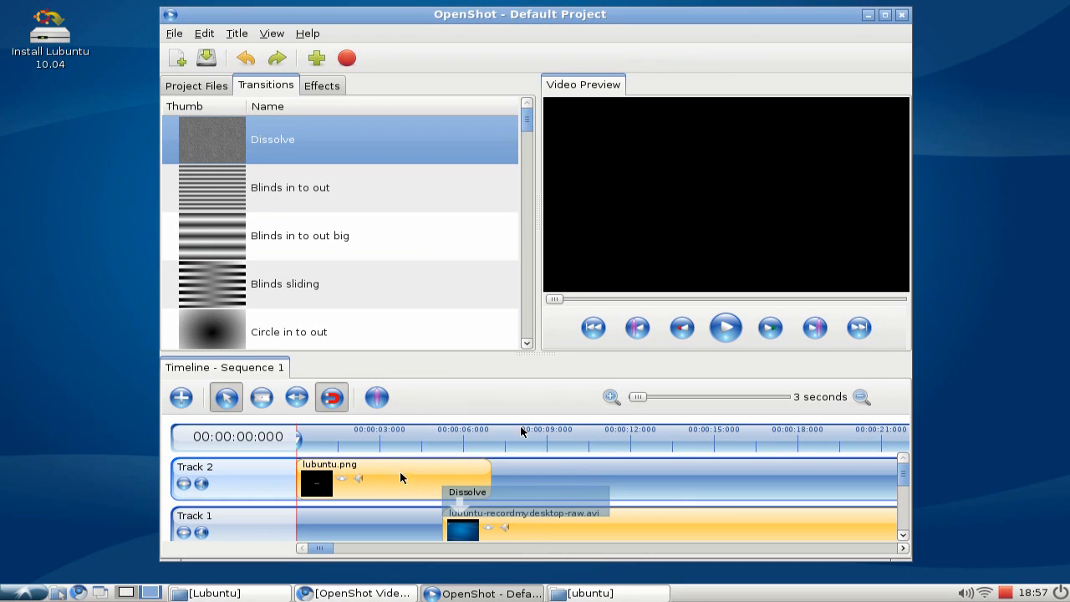
Shorten the Dissolve transition so it ends with the logo clip.
click(297, 397)
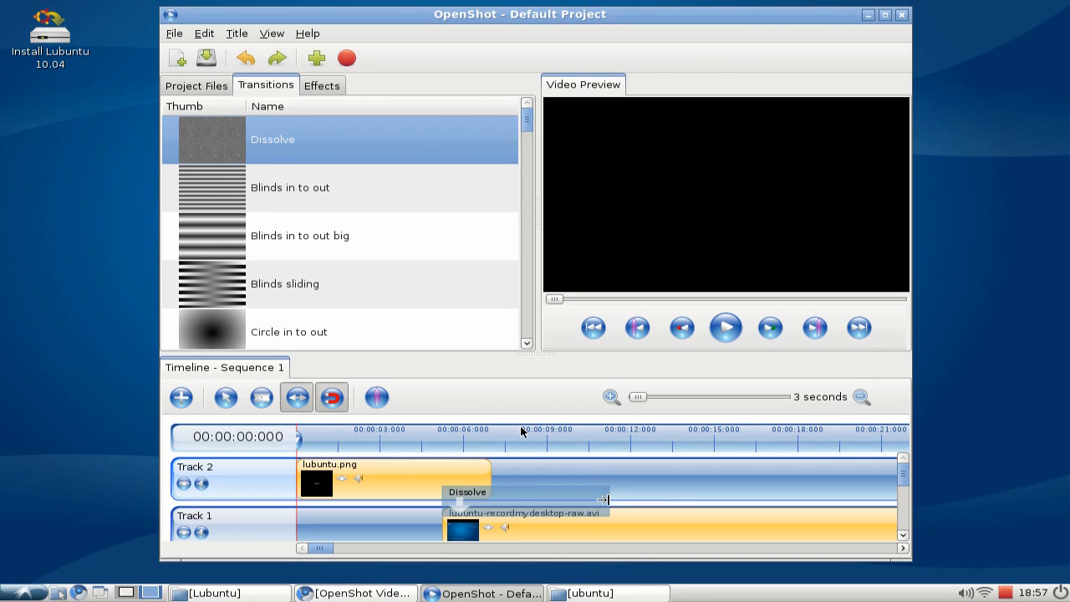
drag(608, 499, 496, 499)
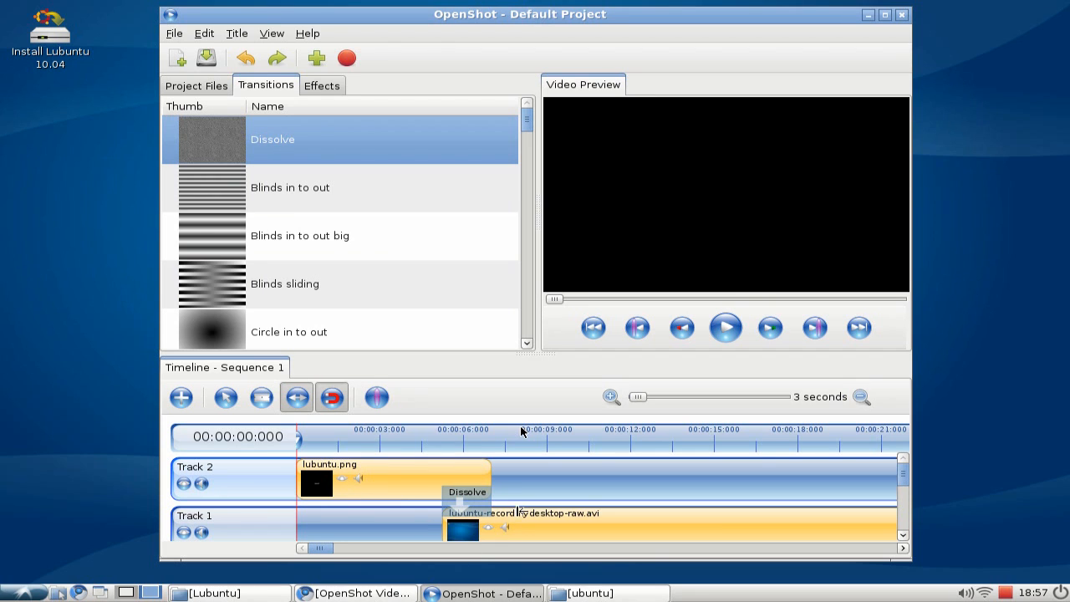
click(226, 397)
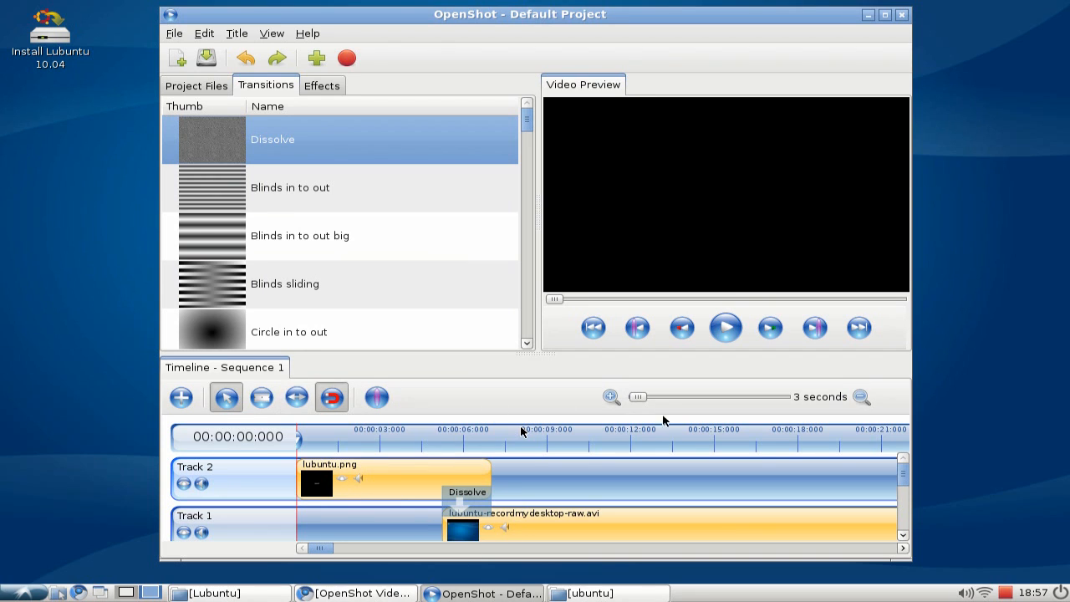
Preview the transition by playing from about four seconds into the timeline.
click(422, 443)
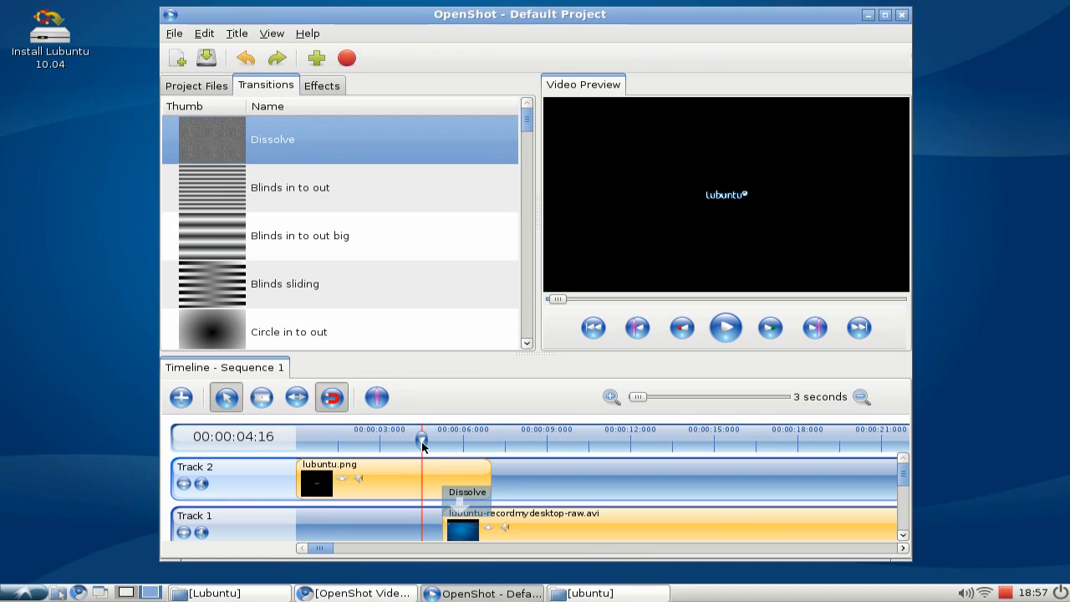
drag(421, 442, 430, 443)
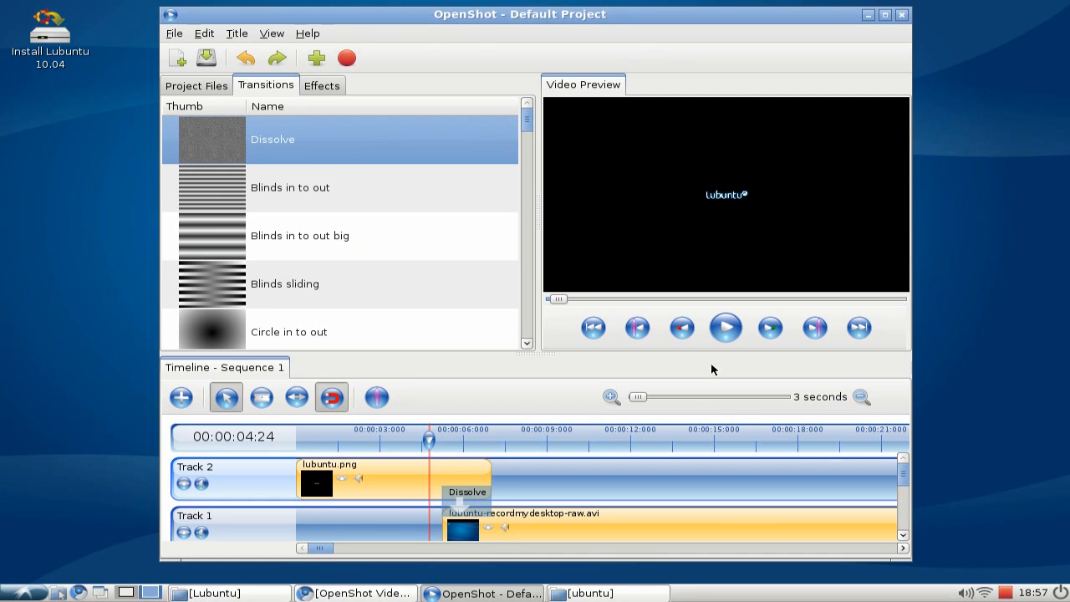
click(723, 333)
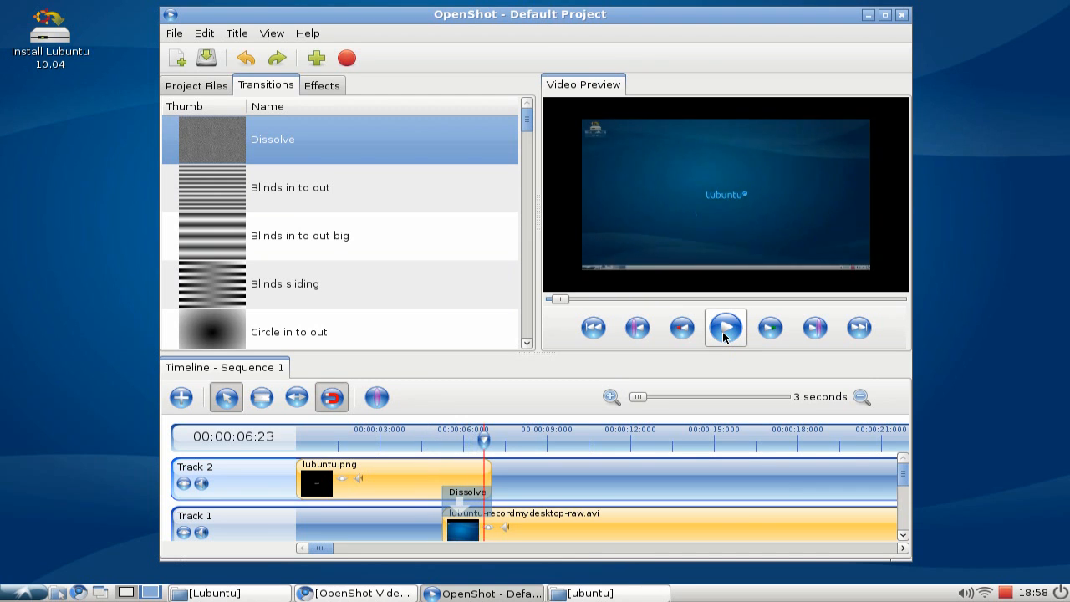
click(724, 333)
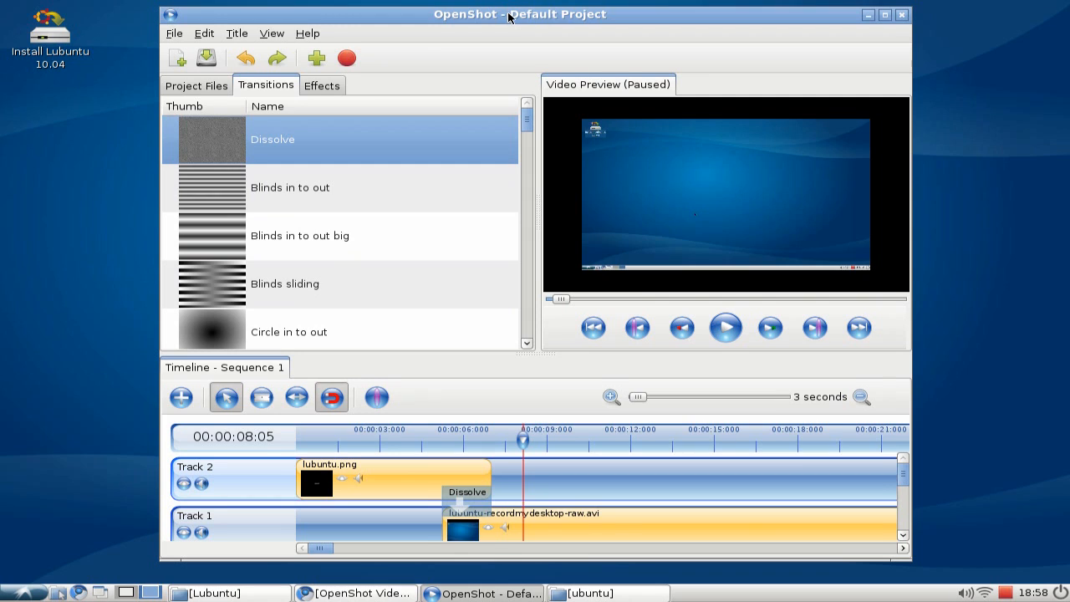
Browse through the list of available effects.
drag(508, 13, 502, 7)
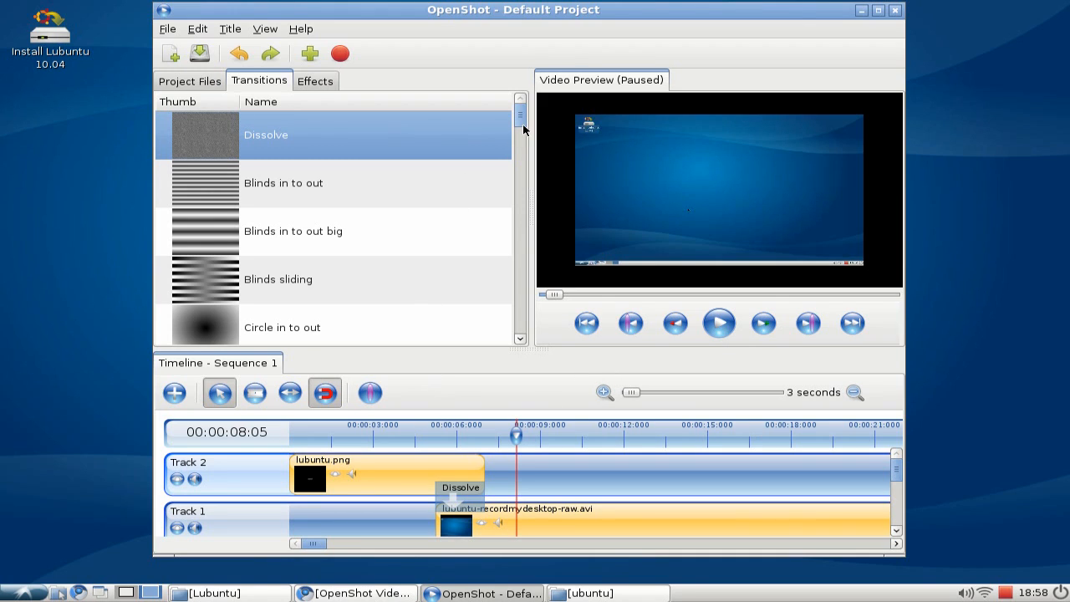
click(316, 81)
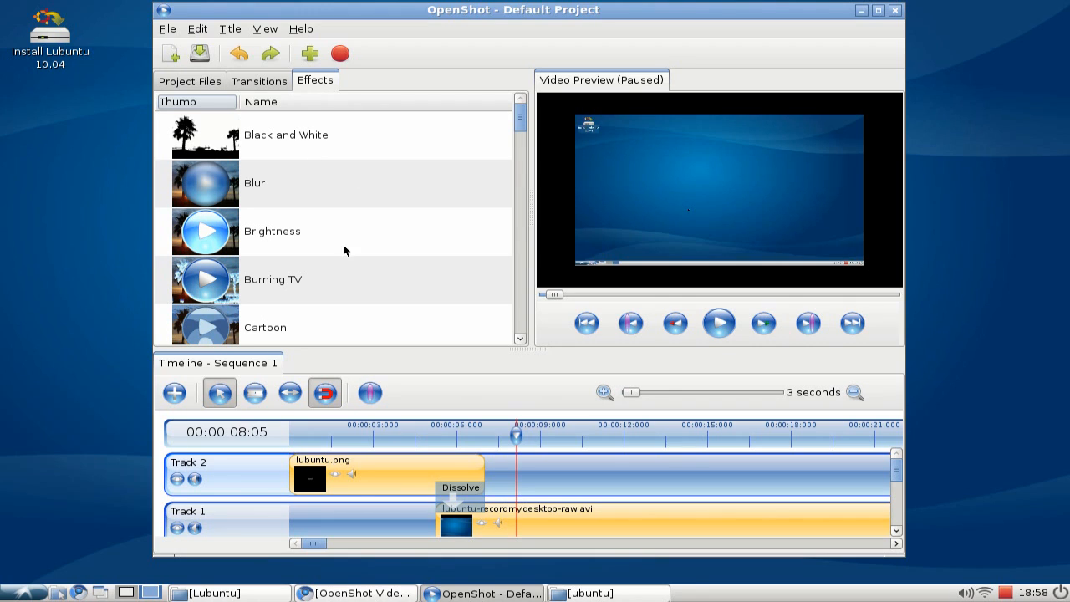
scroll(351, 221, down, 2)
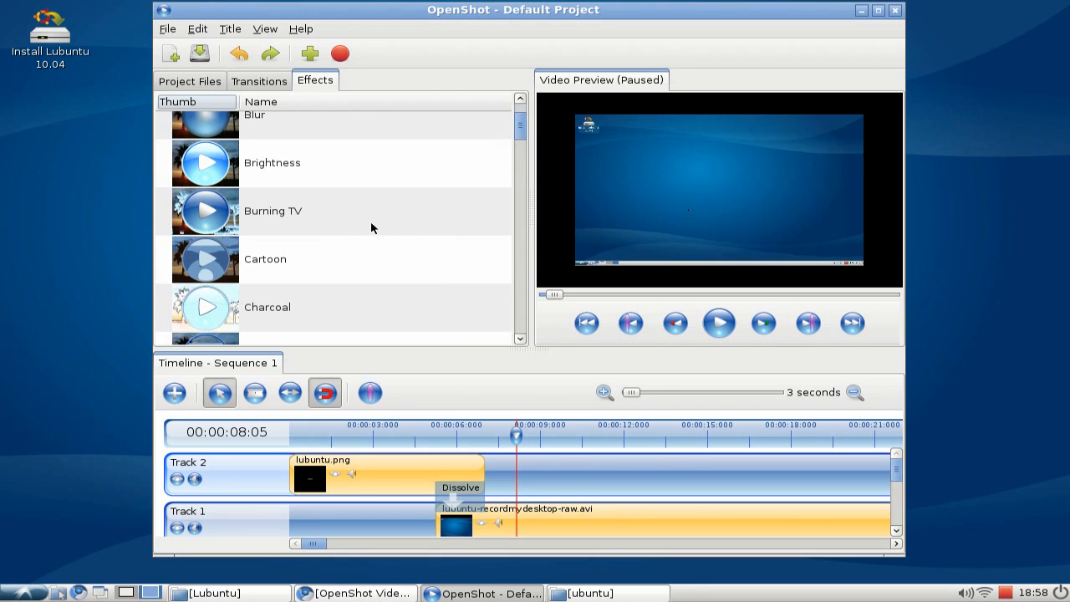
scroll(401, 252, down, 3)
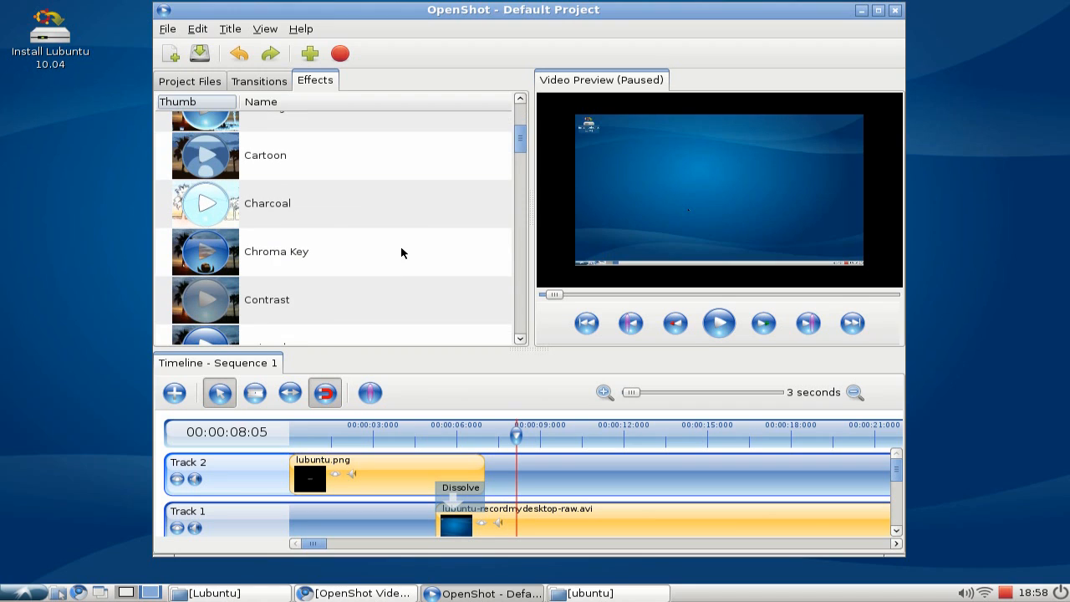
scroll(367, 236, down, 6)
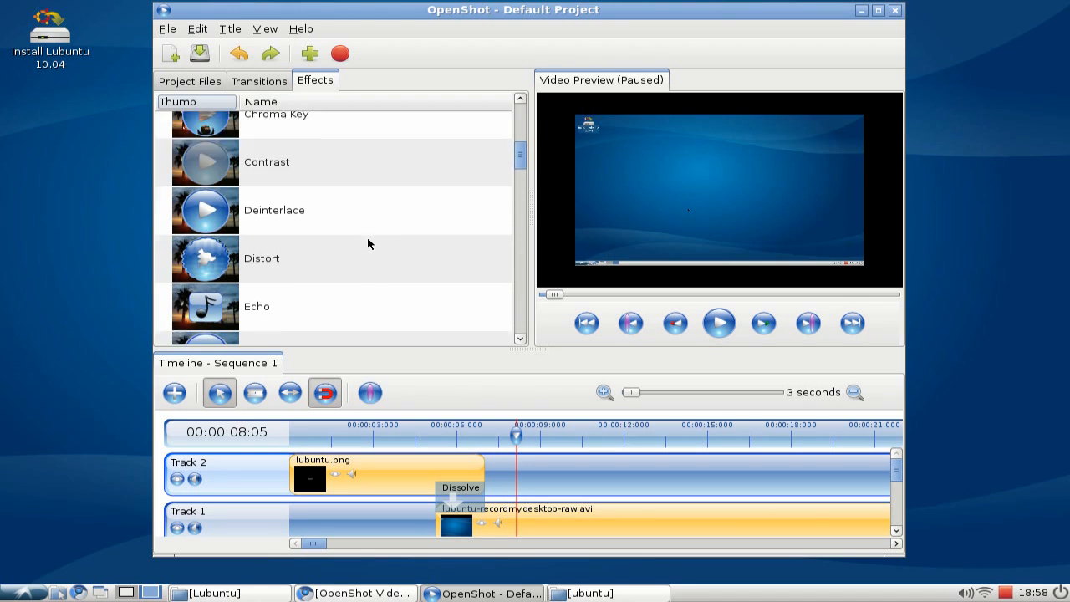
scroll(427, 263, down, 2)
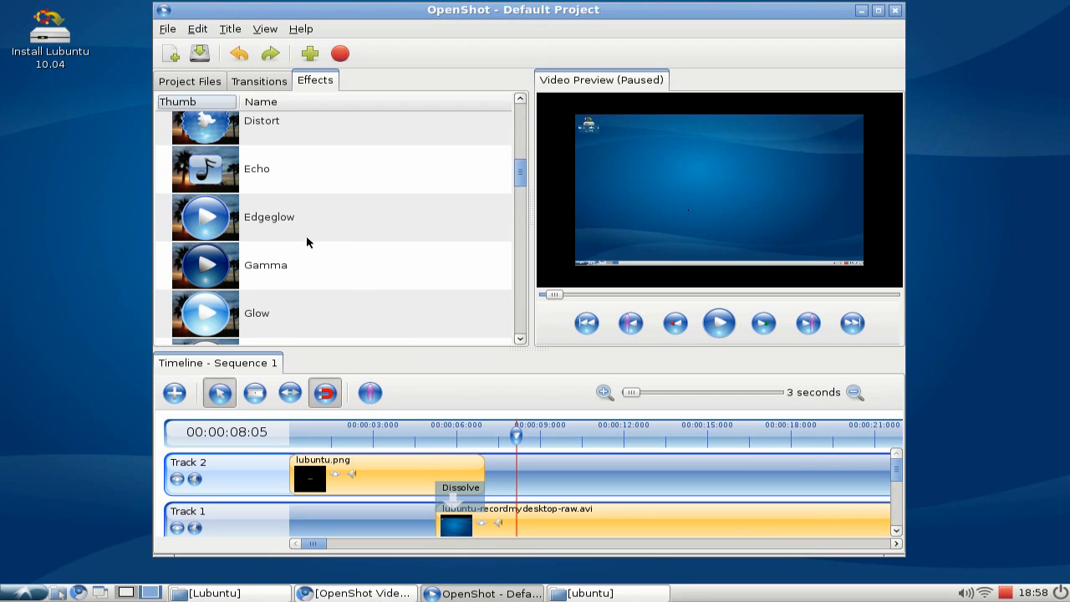
scroll(354, 264, down, 3)
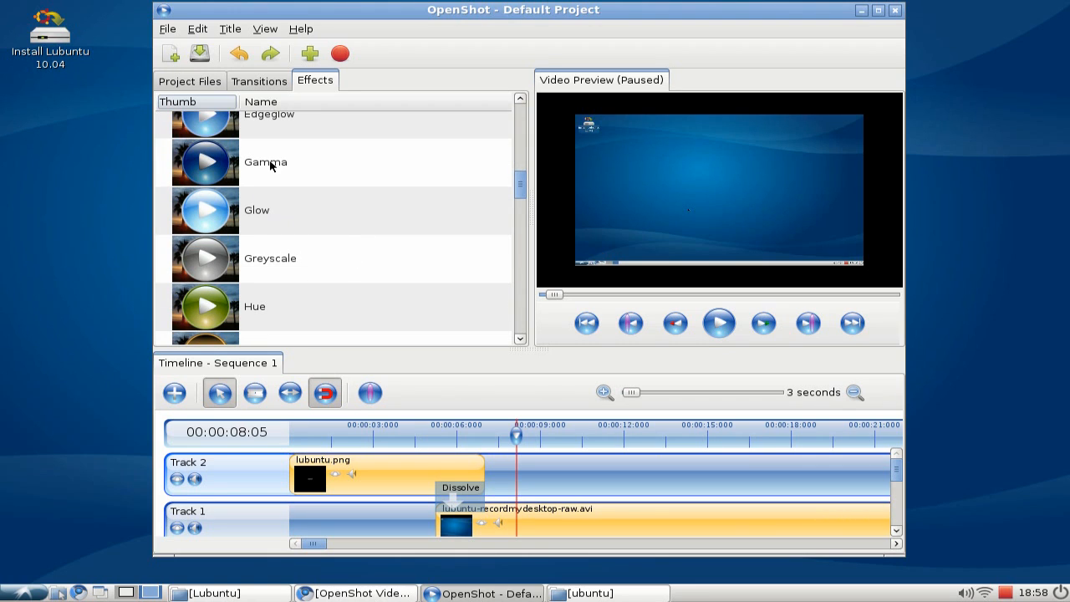
scroll(400, 299, down, 3)
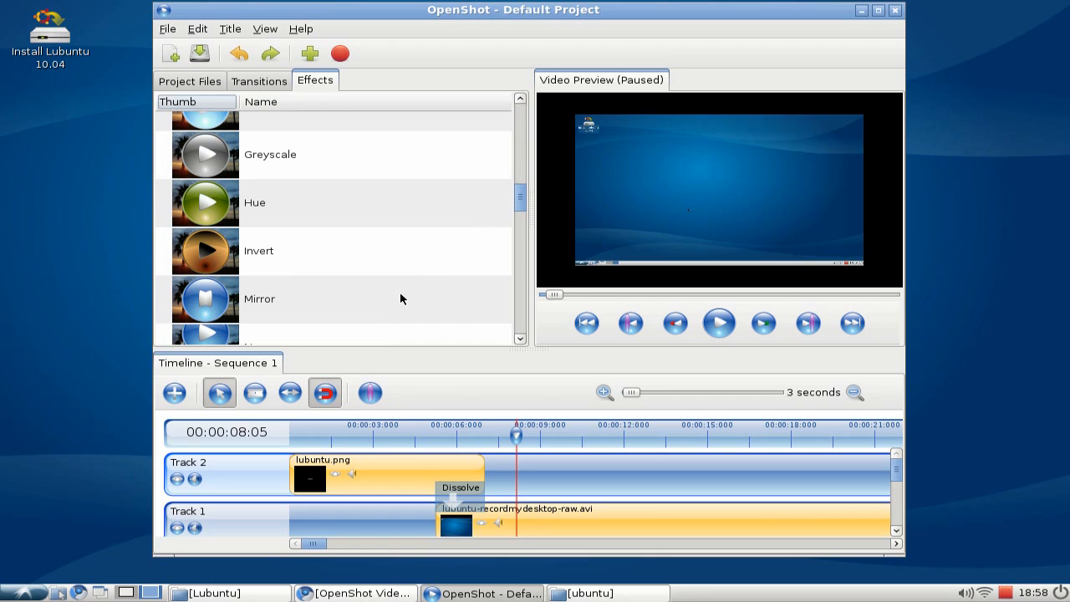
scroll(346, 265, down, 3)
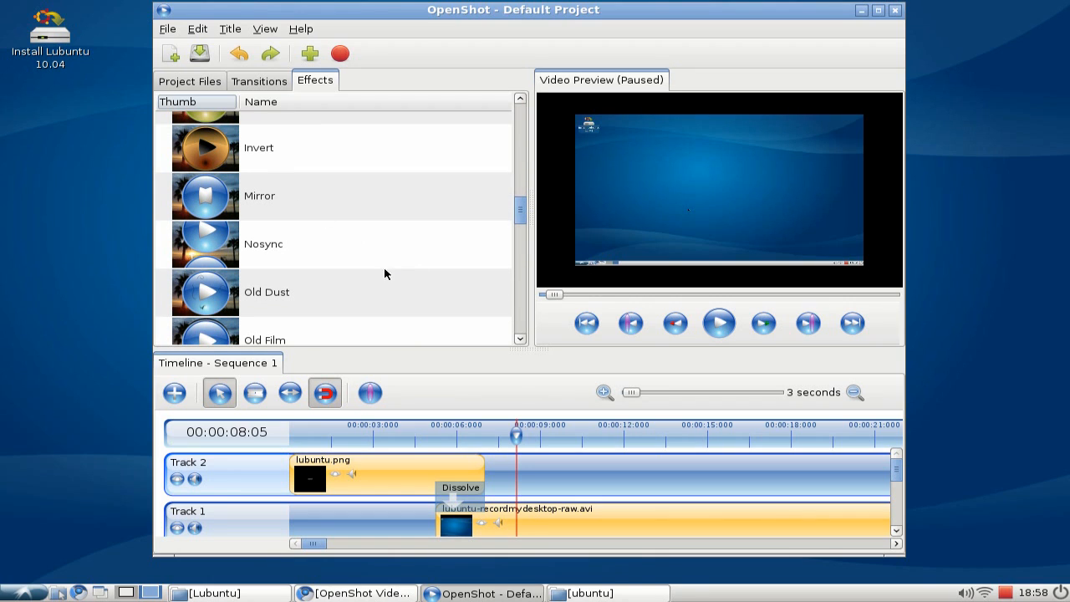
scroll(387, 281, down, 15)
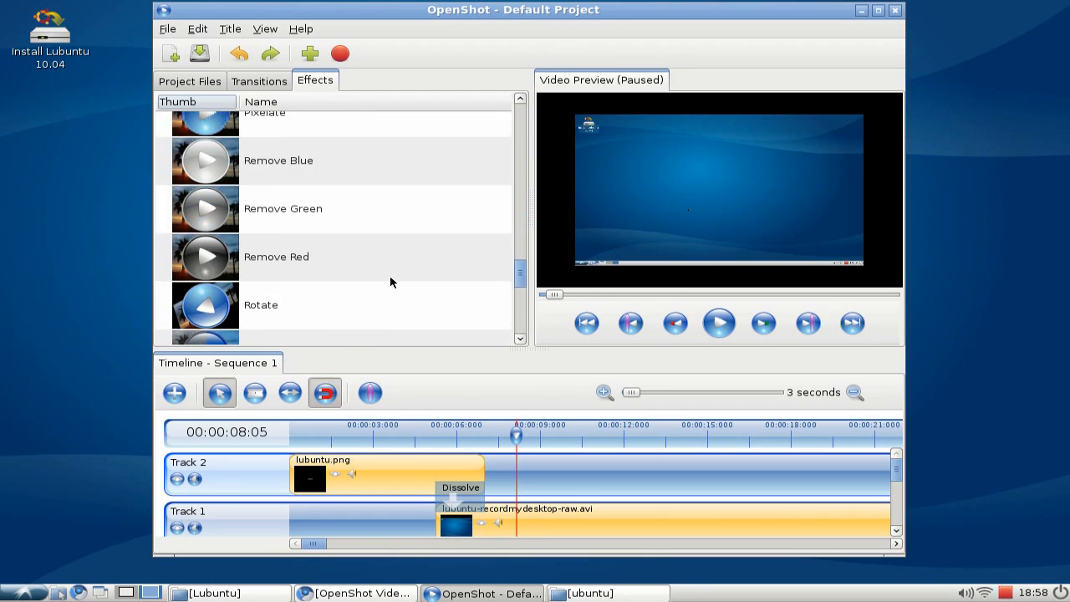
scroll(390, 277, down, 8)
mouse_move(518, 315)
mouse_down()
mouse_move(522, 336)
mouse_move(521, 125)
mouse_up()
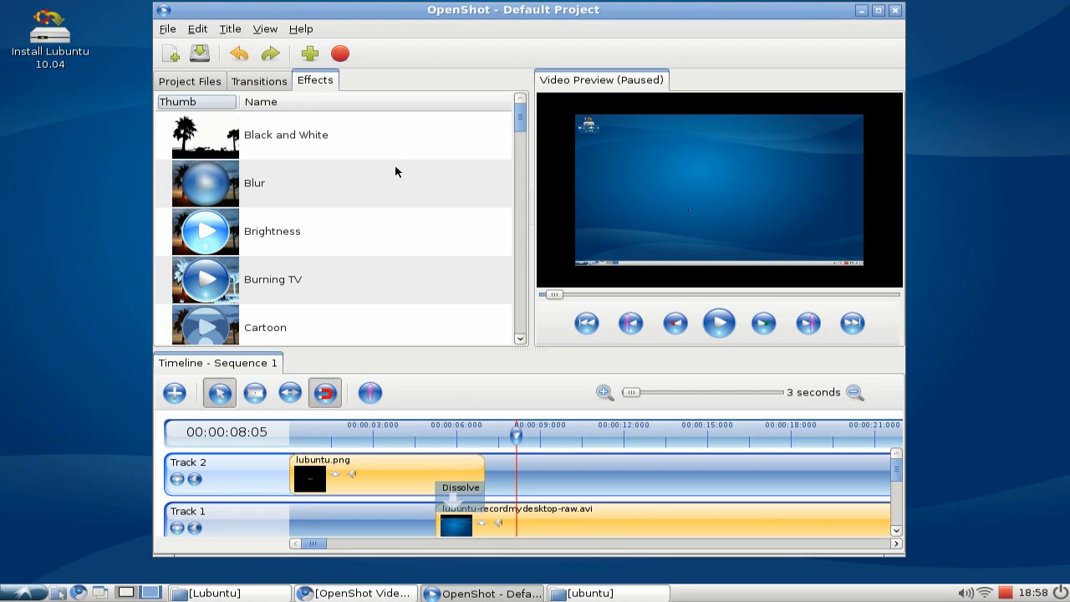
Create a new title named ending from the Creative Commons 1 template.
click(235, 30)
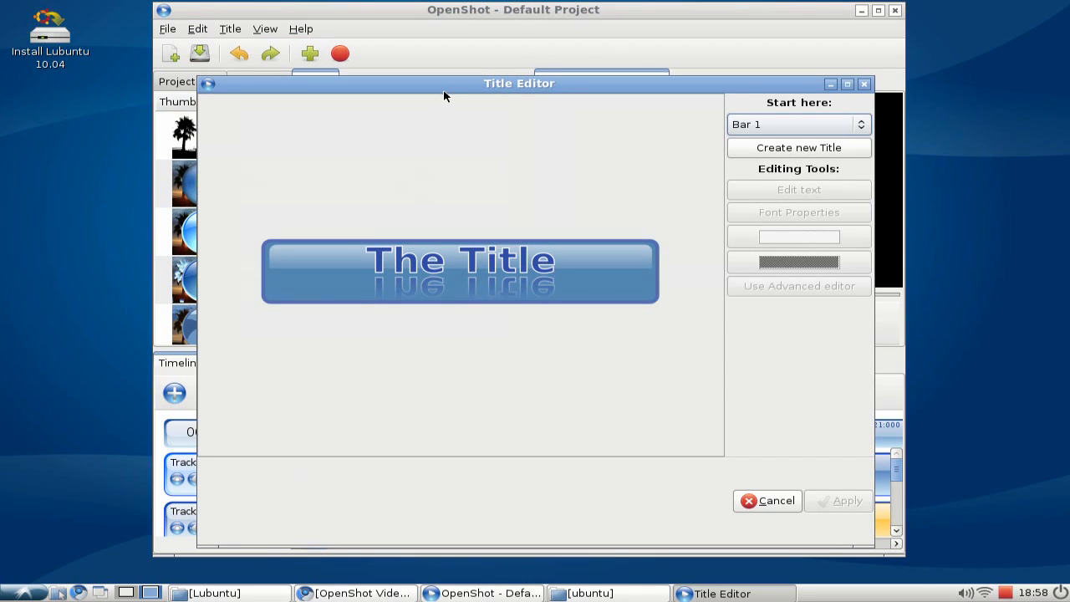
drag(443, 95, 433, 71)
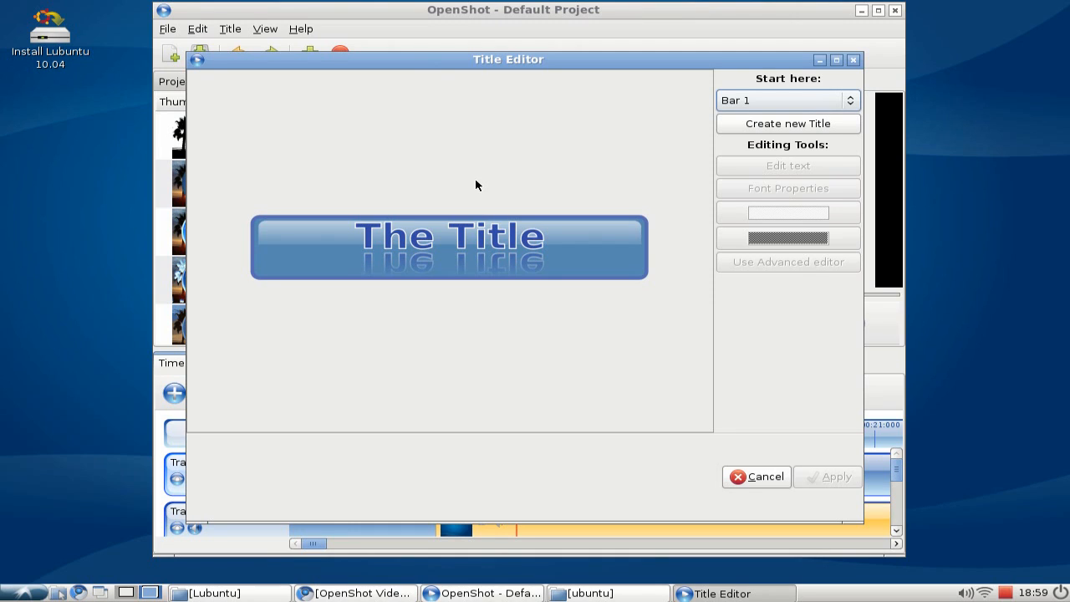
click(811, 102)
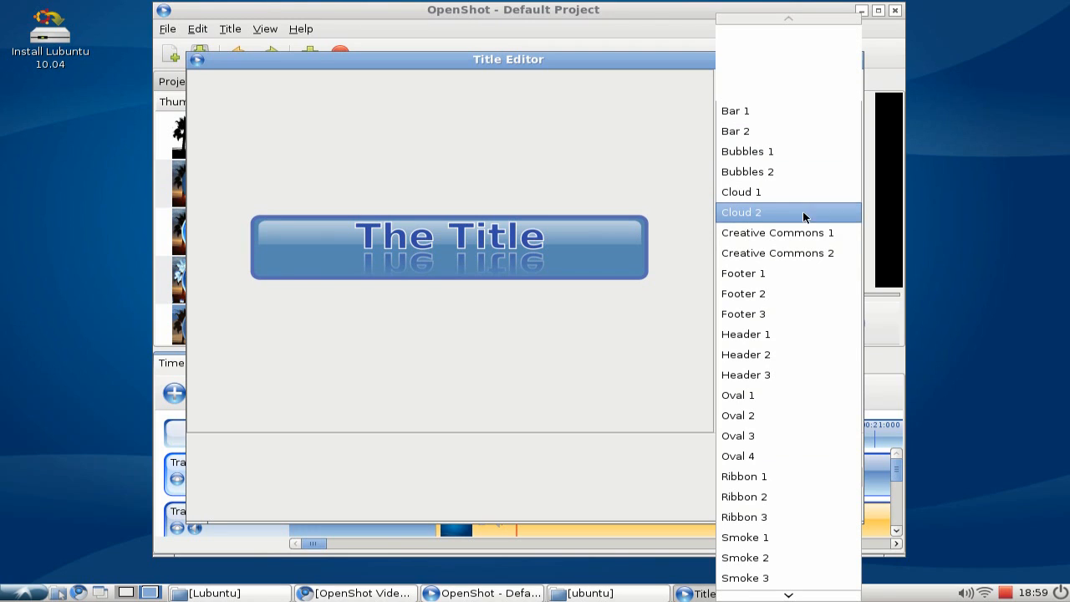
click(800, 232)
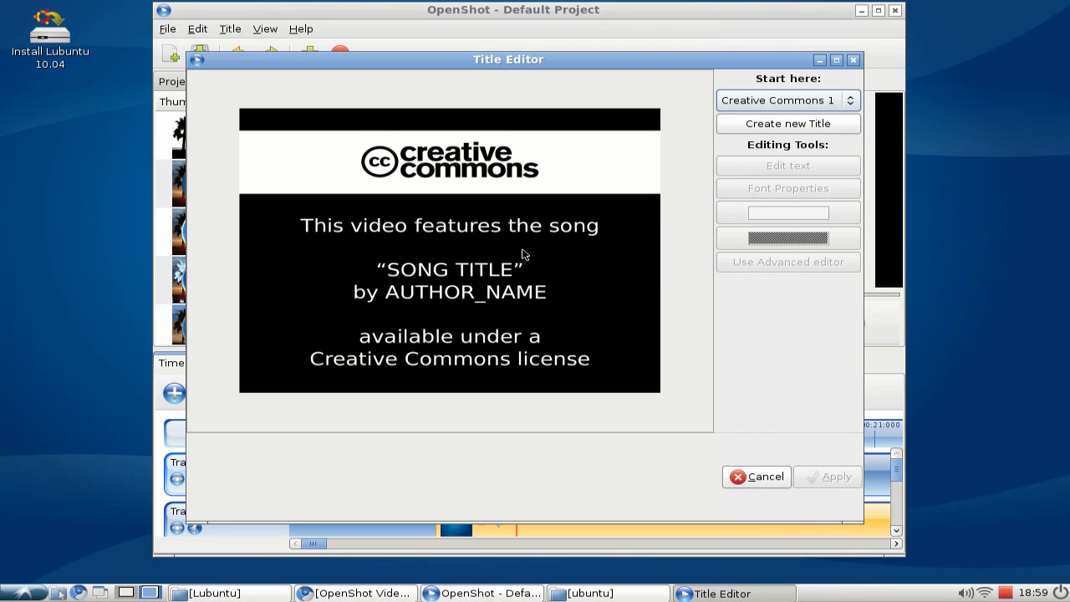
click(788, 124)
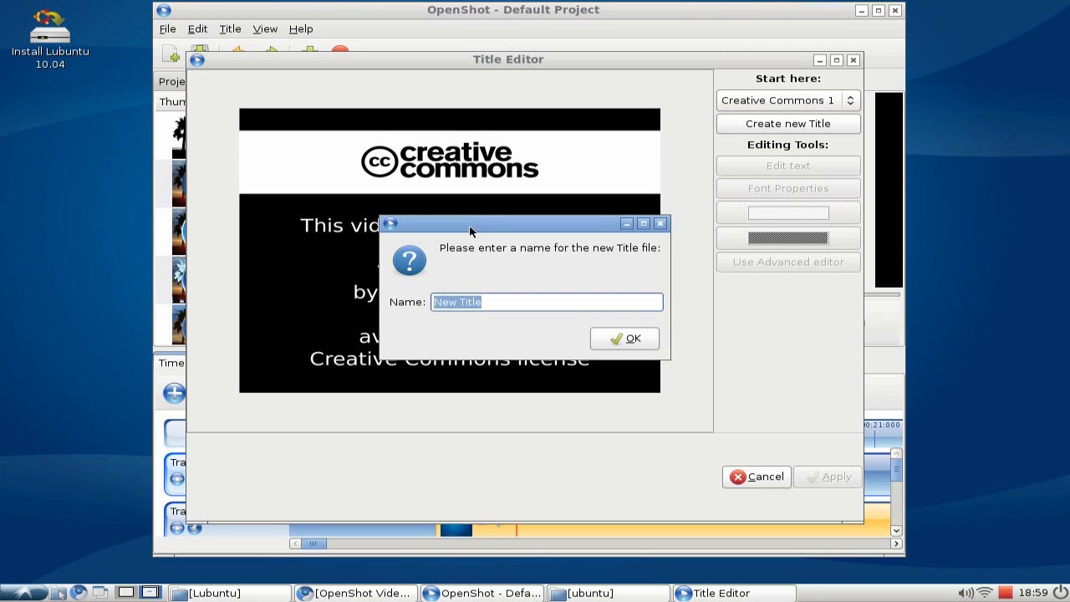
text(endi)
key(Return)
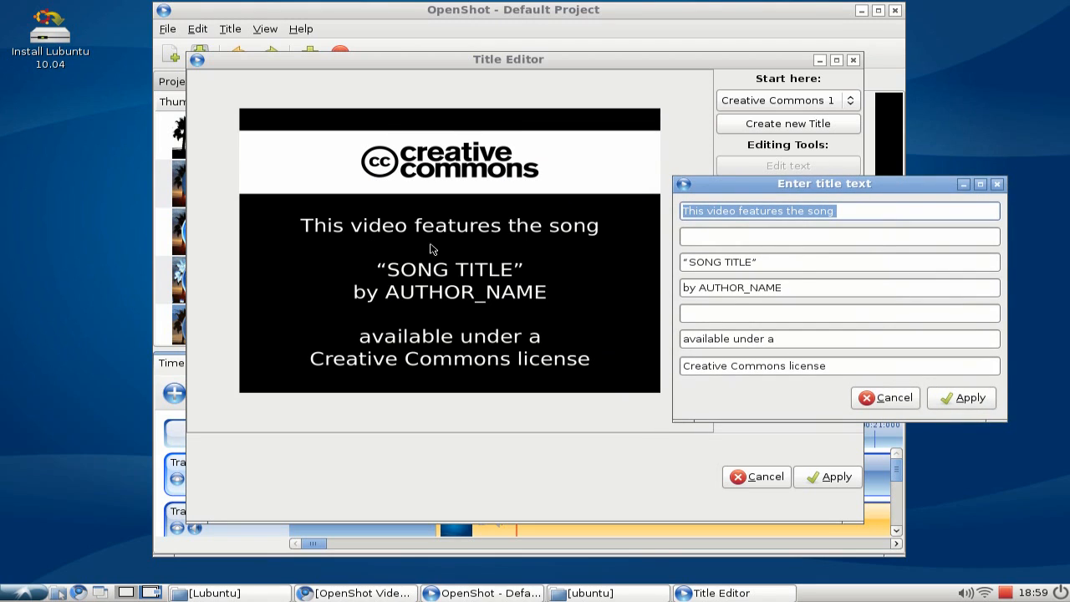
Change the title's first line to 'Lubuntu - Recordmydesktop'.
text(Lubuntu -)
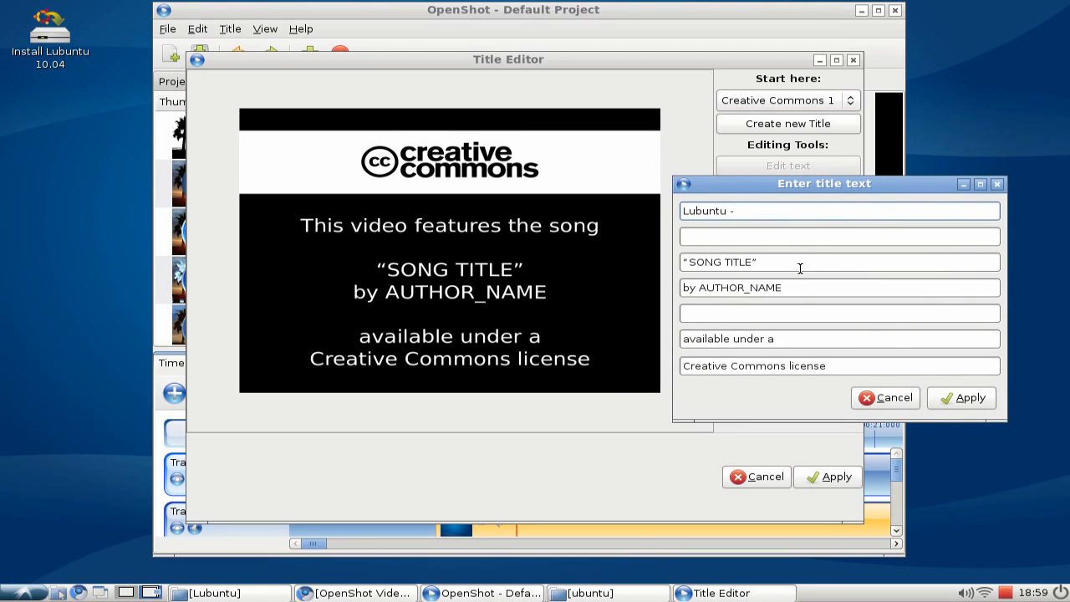
drag(387, 57, 356, 56)
text(ubuntu - Recordmydesktop)
Clear the song title line, set the author line to 'by' plus the author's name, and apply the title.
triple_click(782, 264)
key(BackSpace)
drag(814, 287, 703, 288)
text(Leszek Lesner)
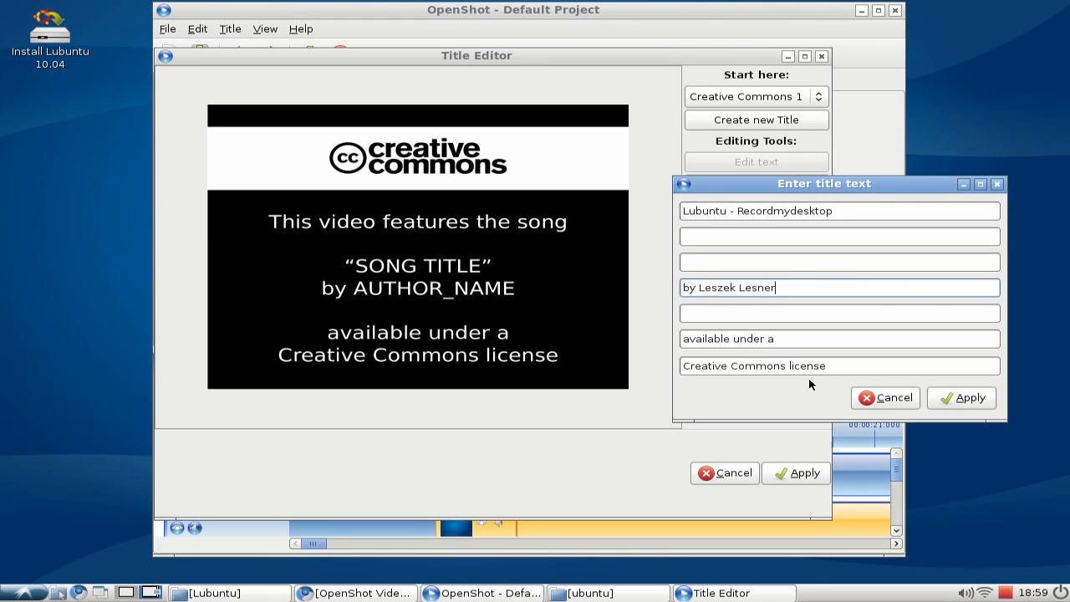
click(943, 405)
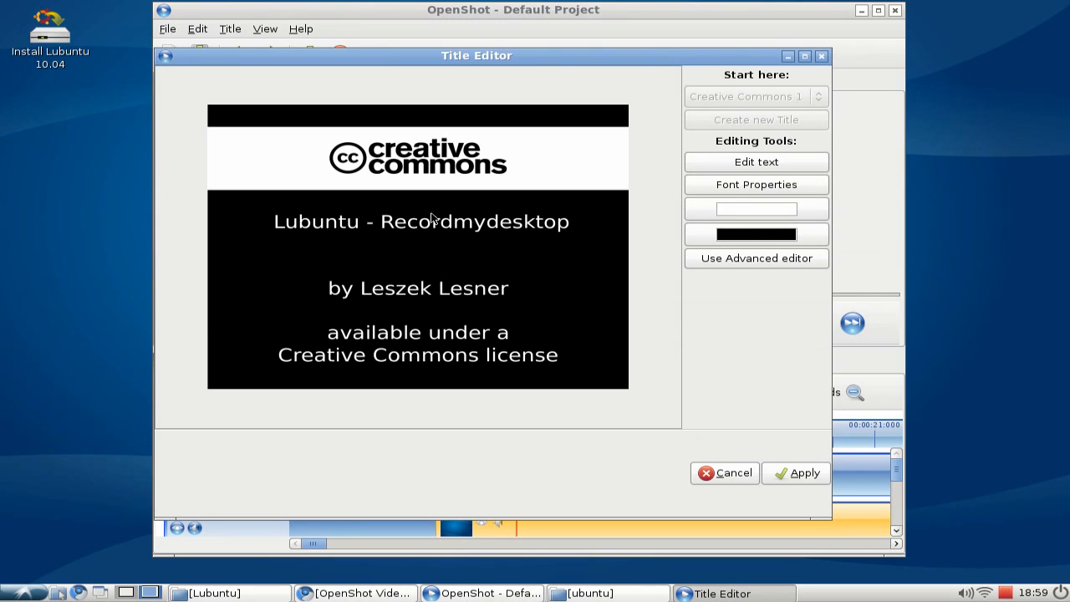
click(798, 472)
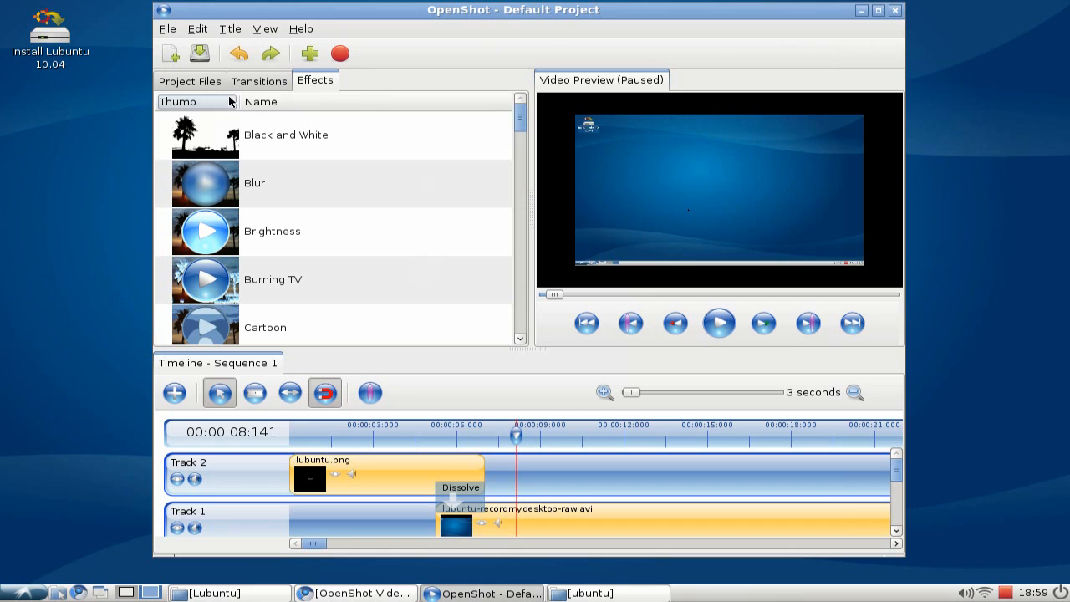
Check the project files for the new ending title file.
click(198, 82)
click(258, 191)
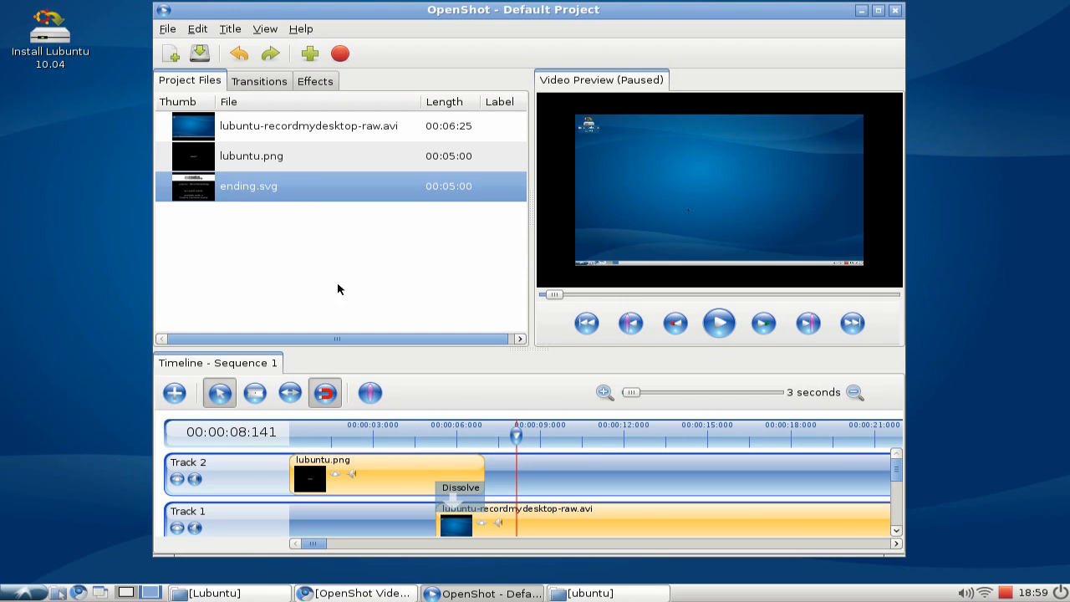
Place the ending title on Track 2 near the end of the screencast clip.
drag(311, 543, 671, 532)
drag(275, 187, 413, 477)
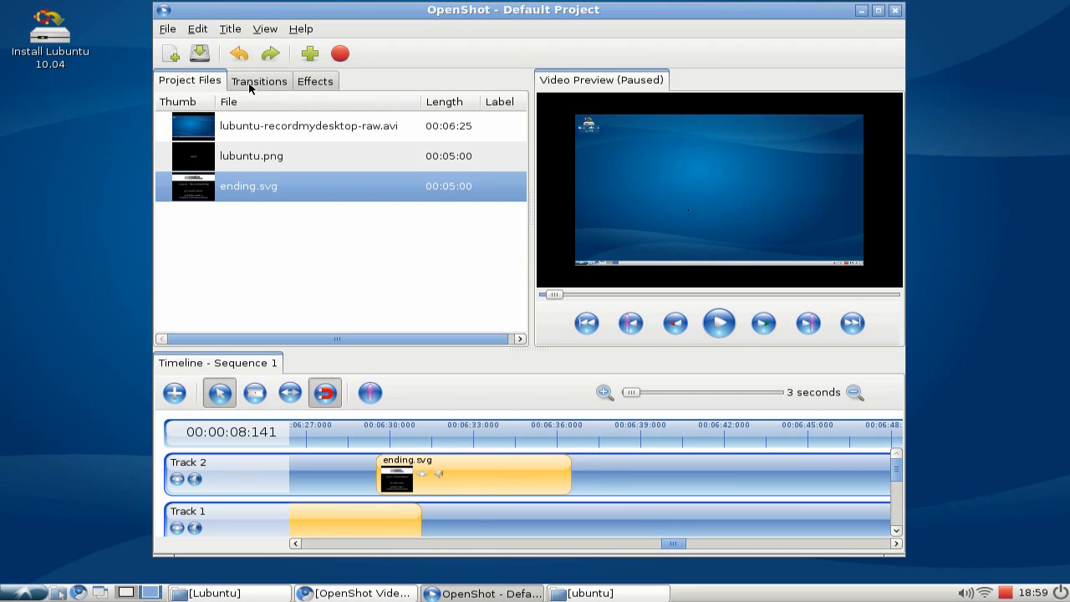
Add a Dissolve transition under the ending title and resize it to end where the screencast clip ends.
click(242, 82)
drag(263, 136, 415, 510)
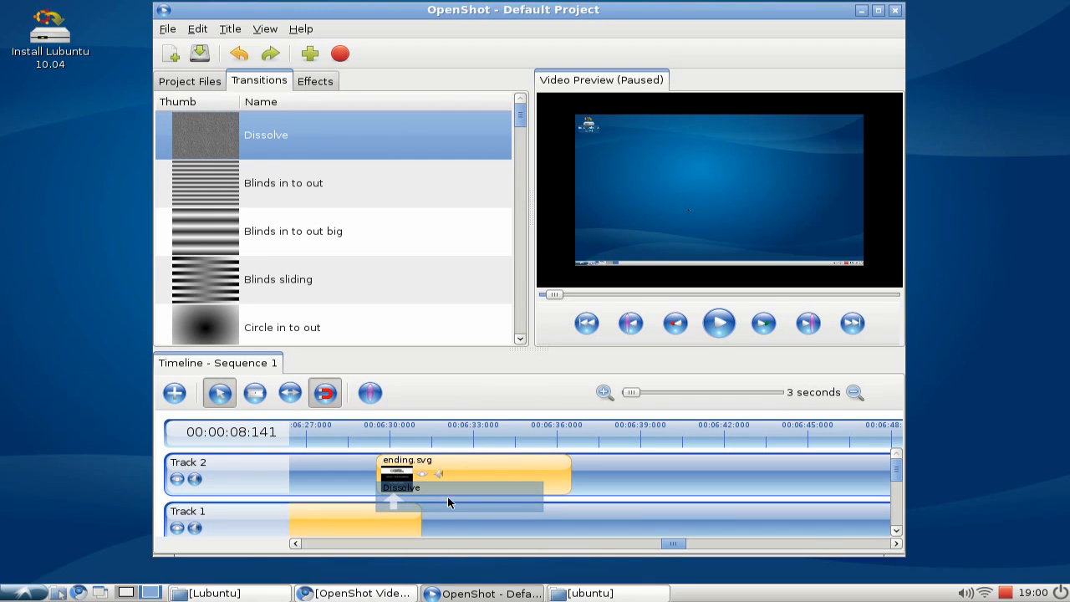
drag(674, 544, 666, 544)
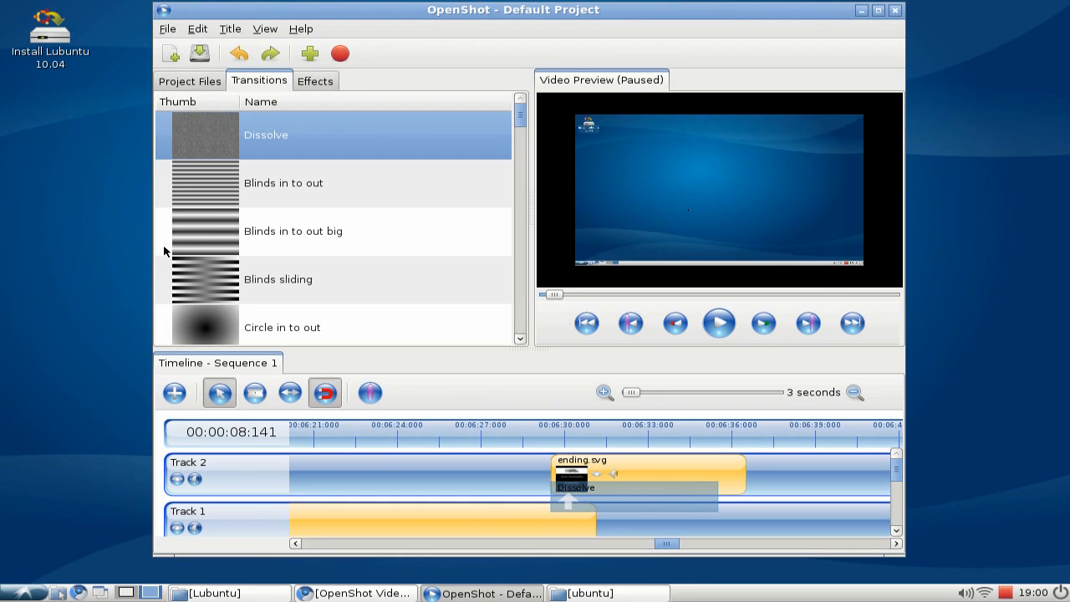
click(288, 393)
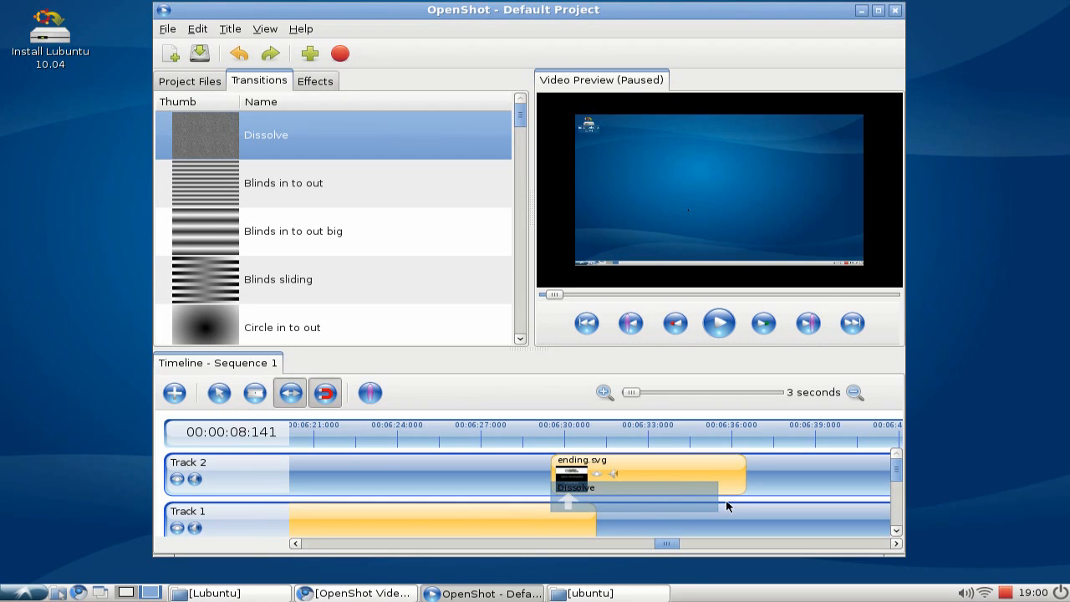
drag(712, 500, 598, 507)
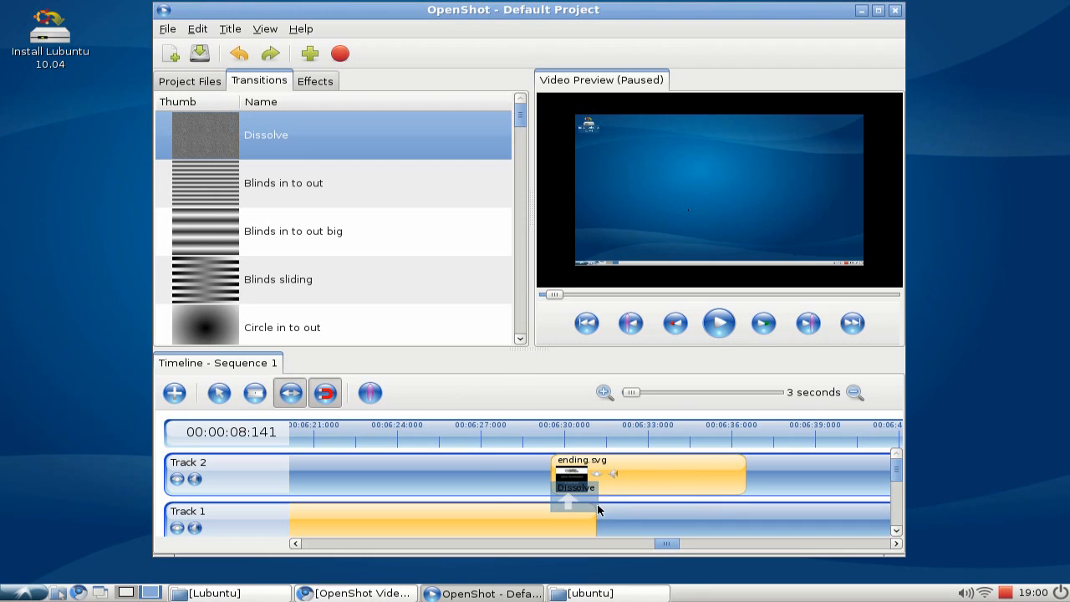
Preview the ending from about 6:28, then return the playhead to the start of the timeline.
click(537, 441)
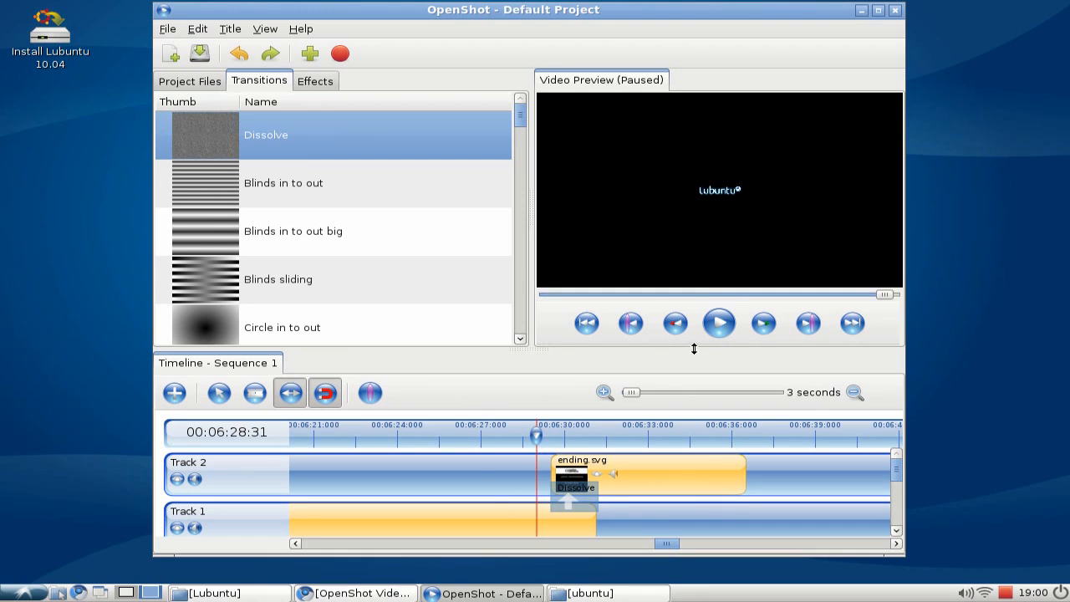
click(724, 325)
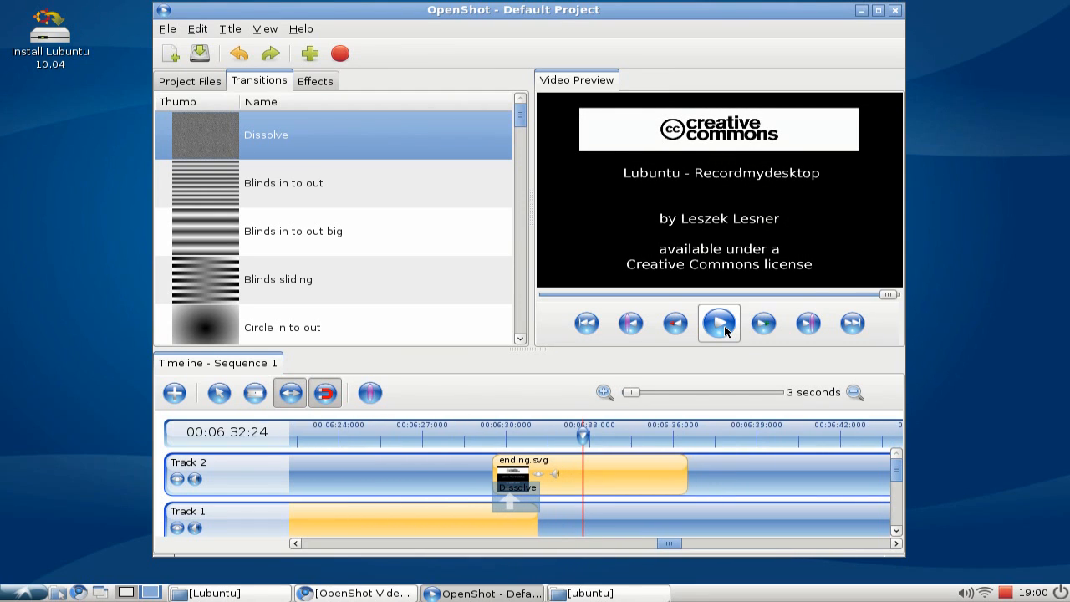
click(725, 332)
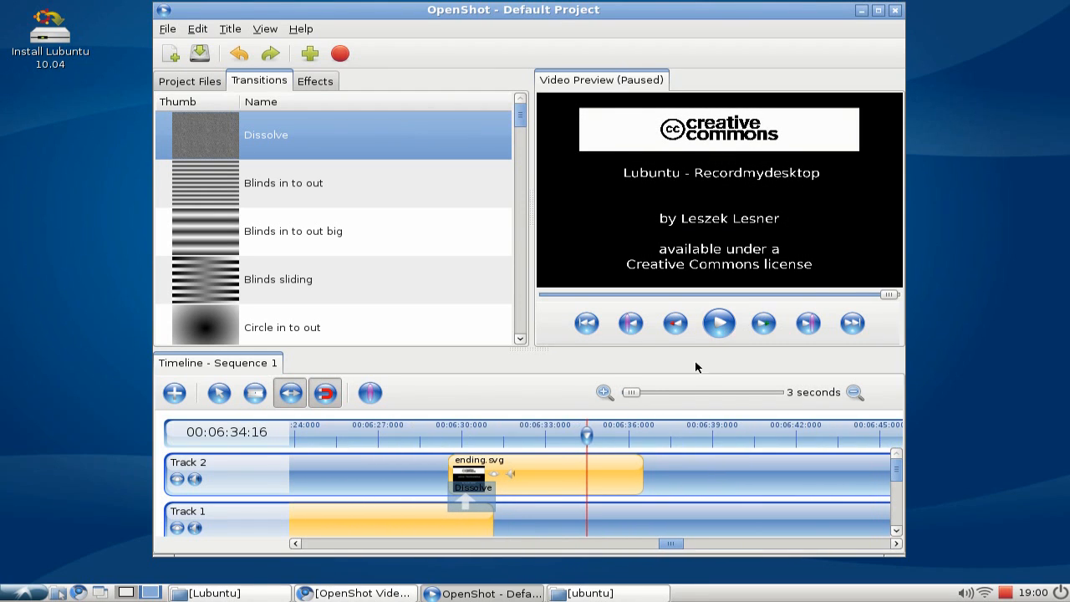
click(589, 324)
drag(677, 551, 319, 551)
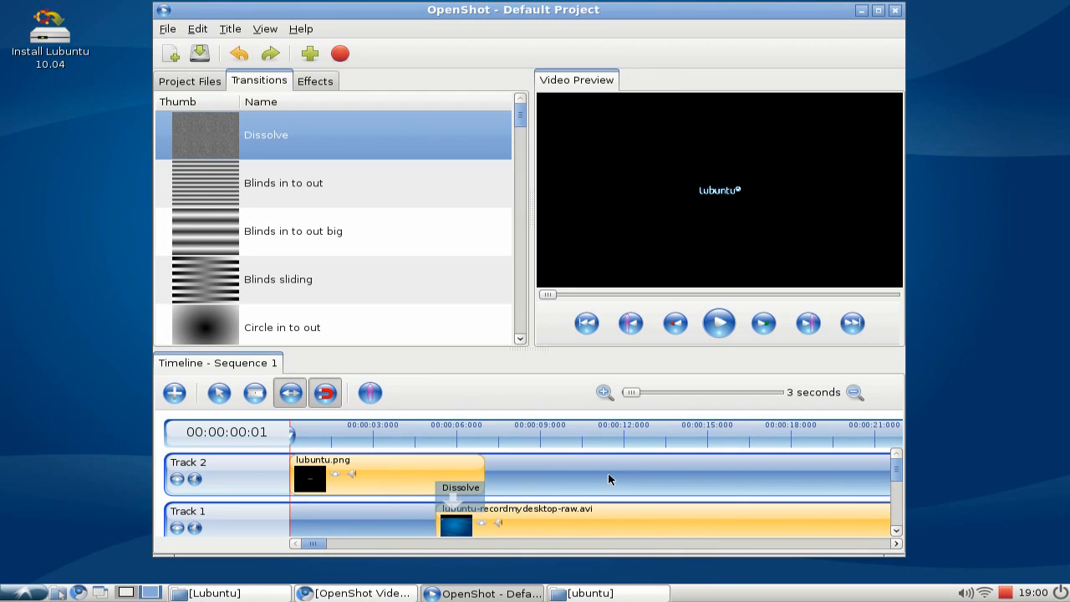
Save the project as Default Project on the Desktop with a 10-minute length and the HDV 720 25p profile.
click(203, 61)
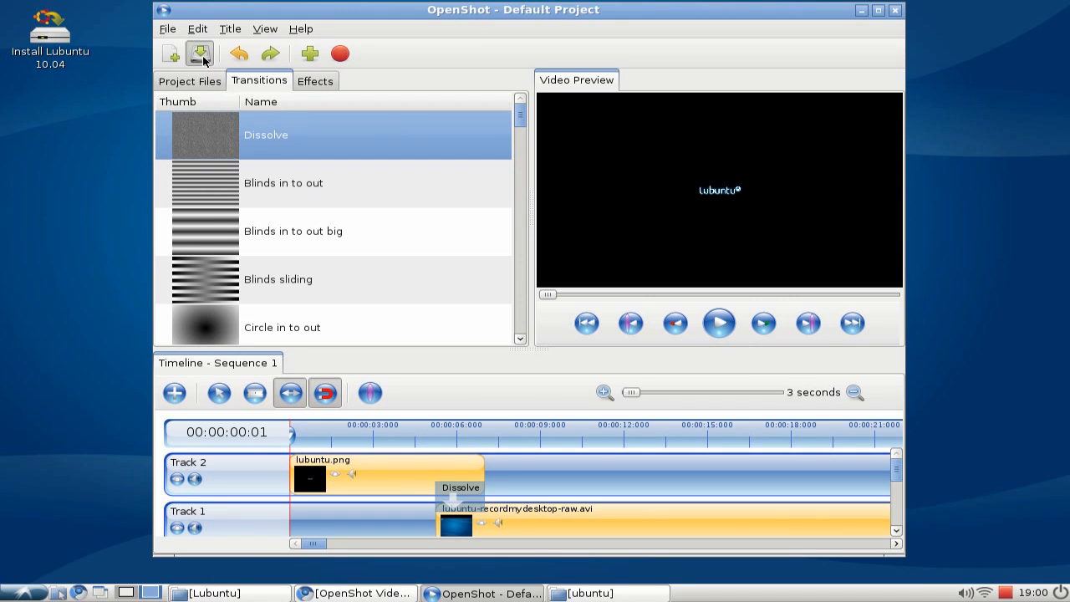
drag(492, 123, 486, 99)
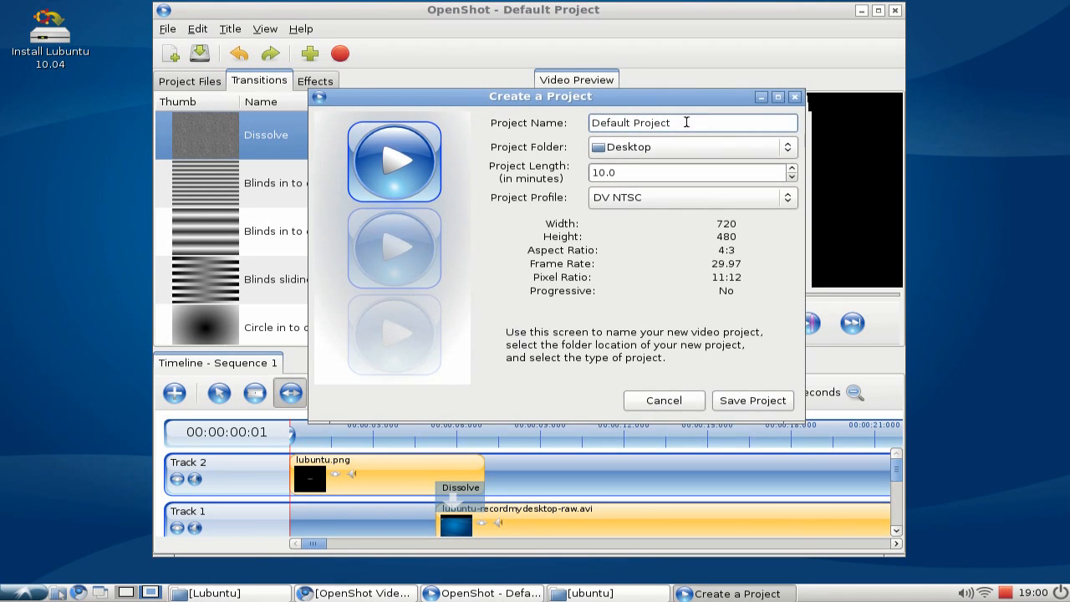
drag(687, 122, 507, 120)
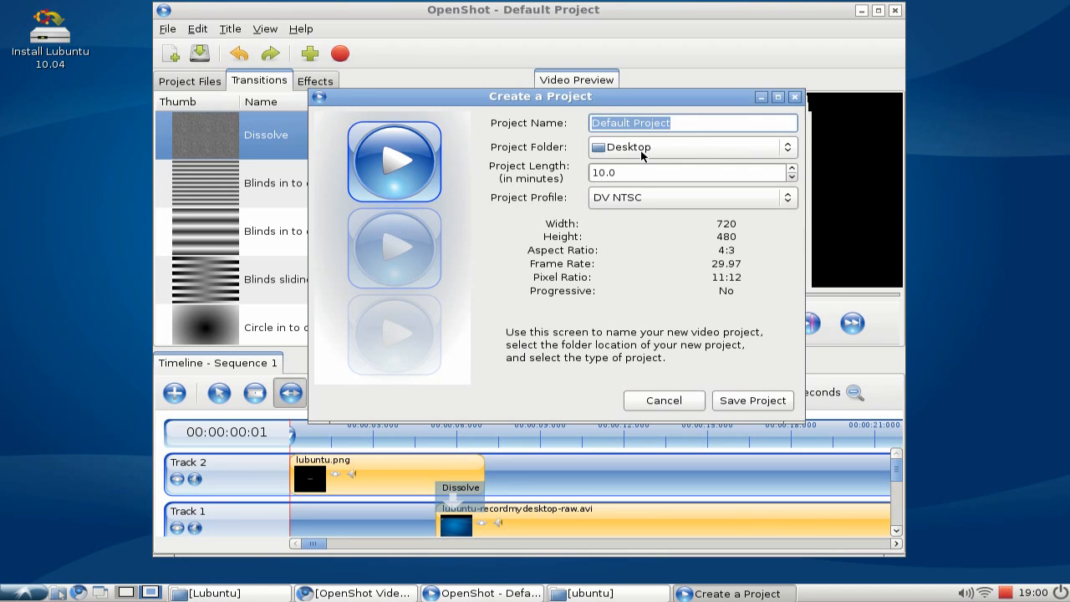
drag(619, 173, 558, 173)
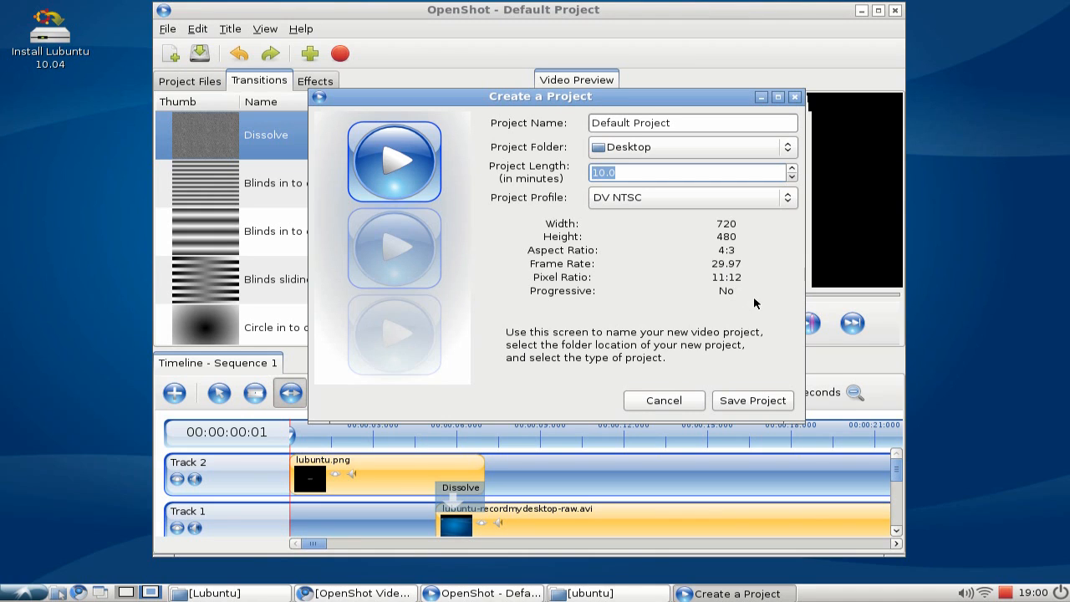
click(721, 199)
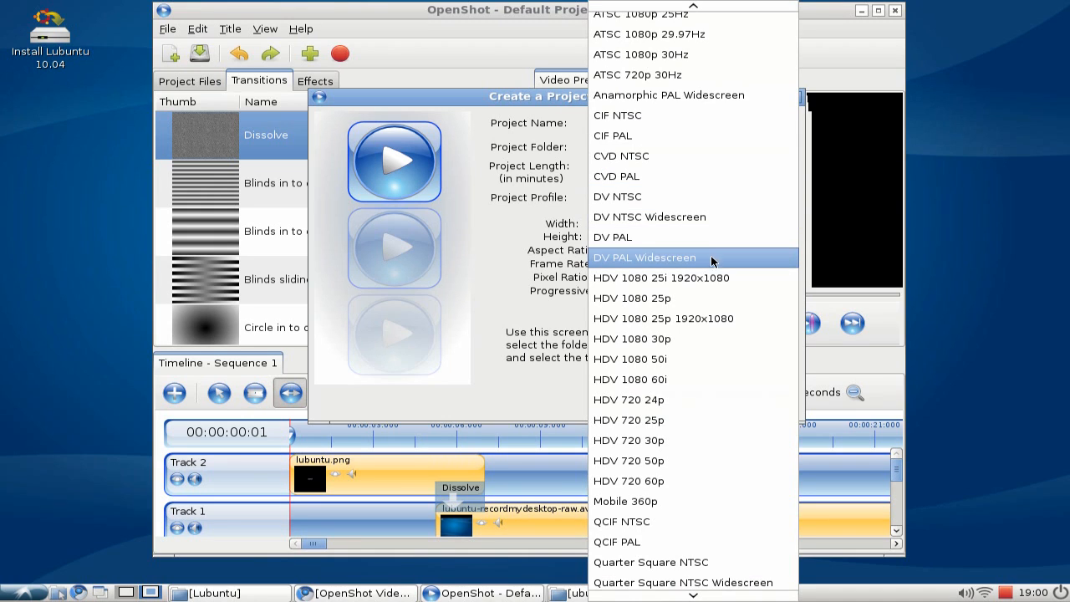
click(660, 264)
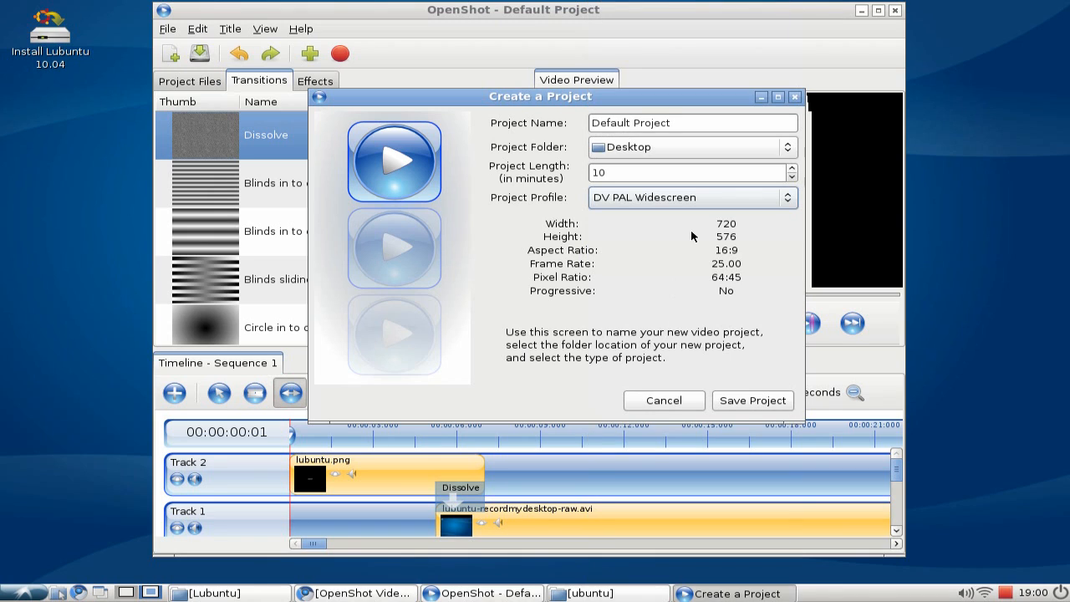
click(691, 199)
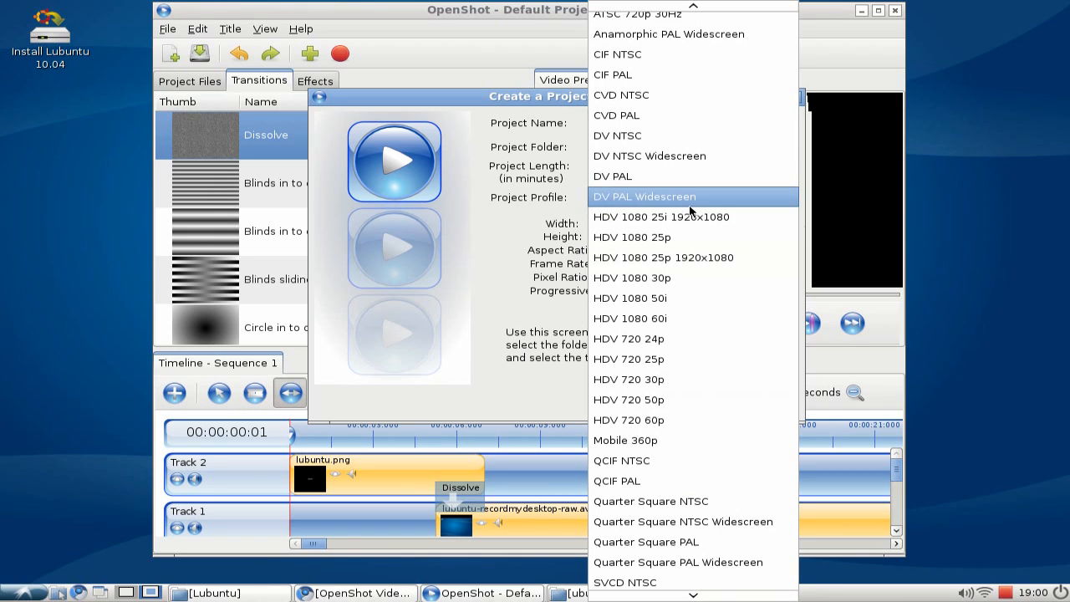
click(671, 359)
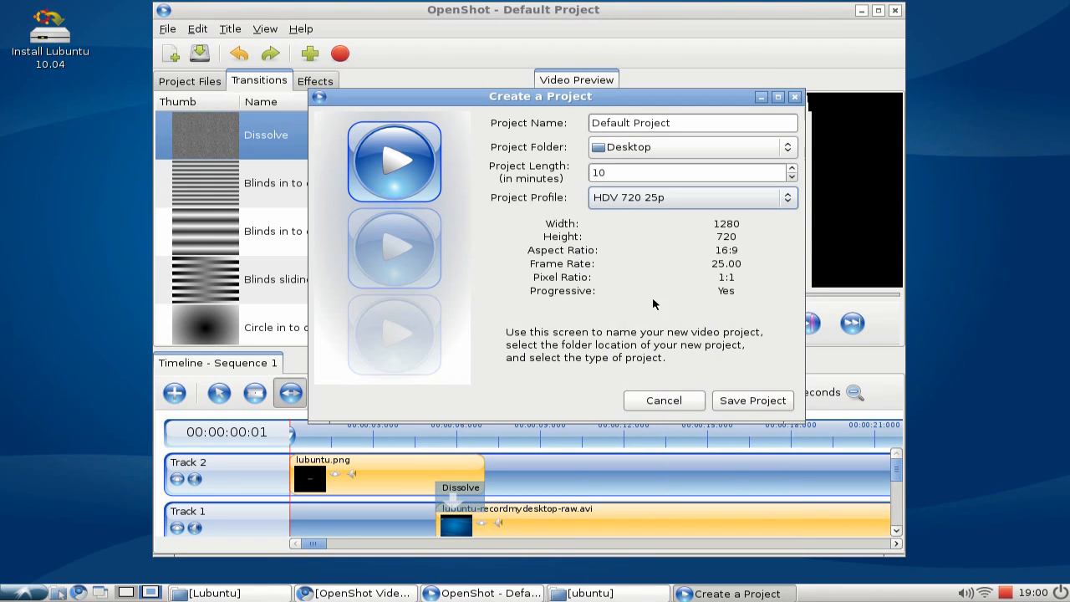
click(747, 403)
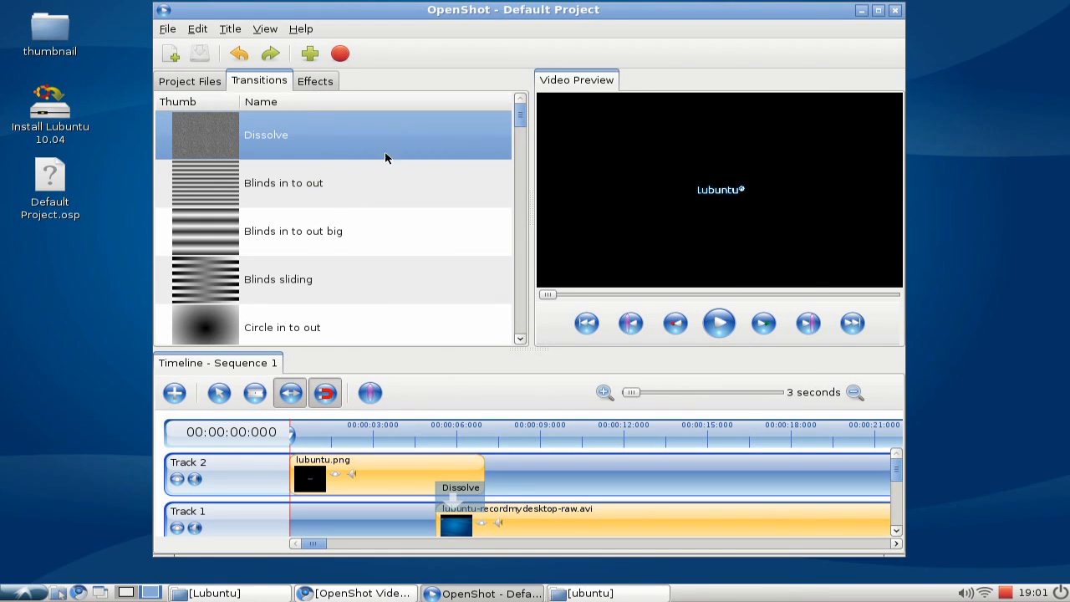
Open video export and choose the Web profile with the YouTube-HD target.
click(340, 55)
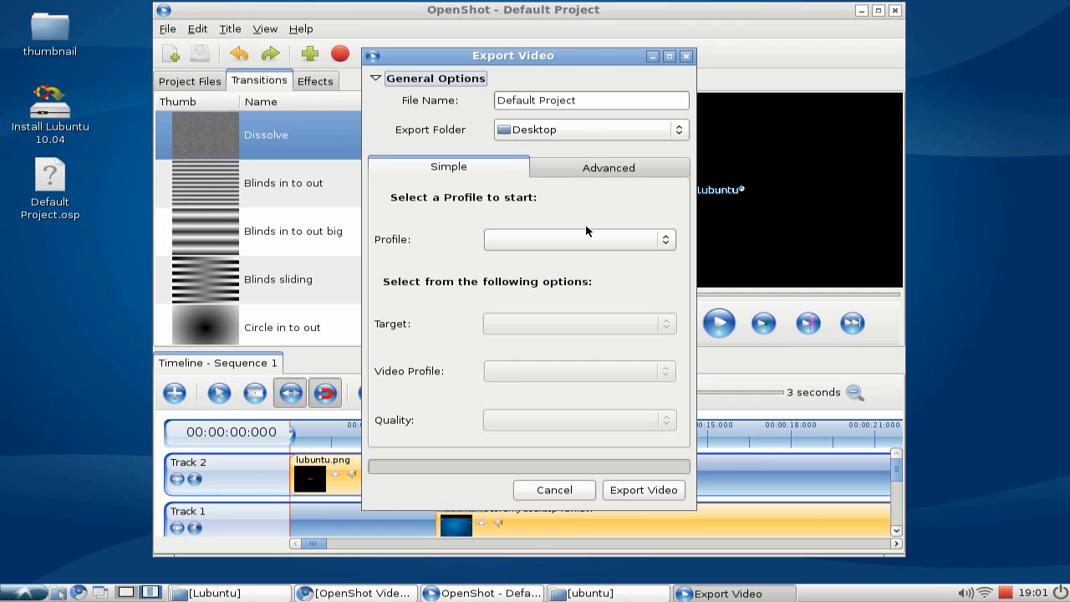
click(672, 242)
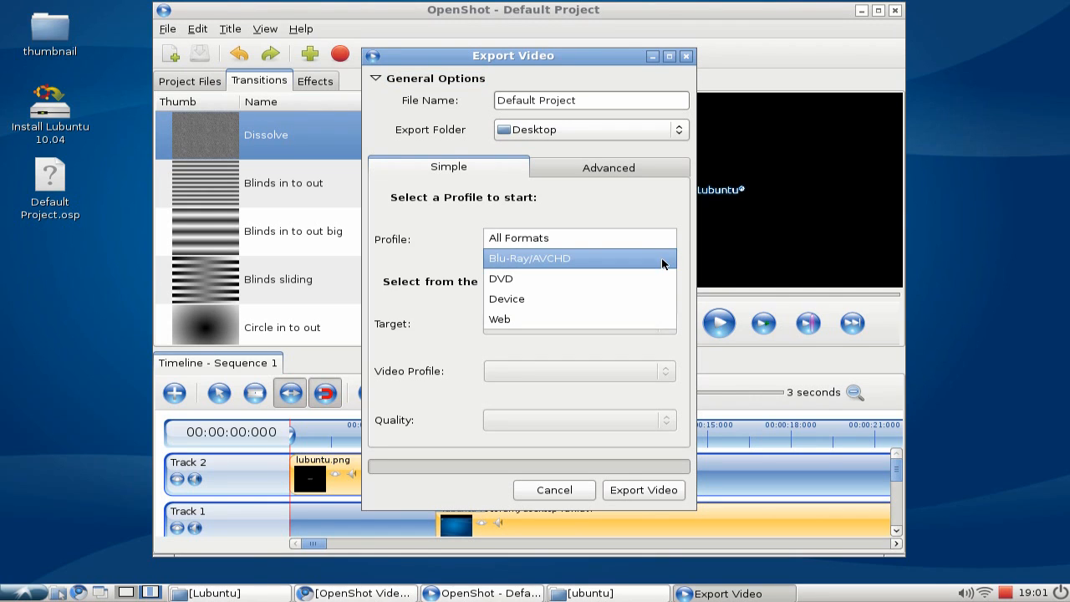
click(655, 298)
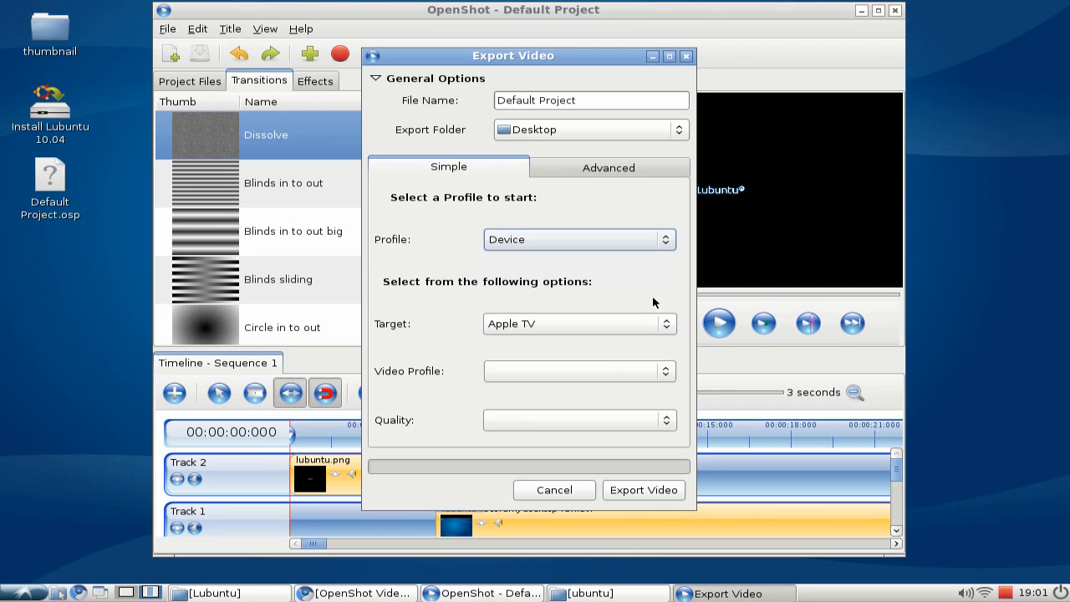
click(657, 328)
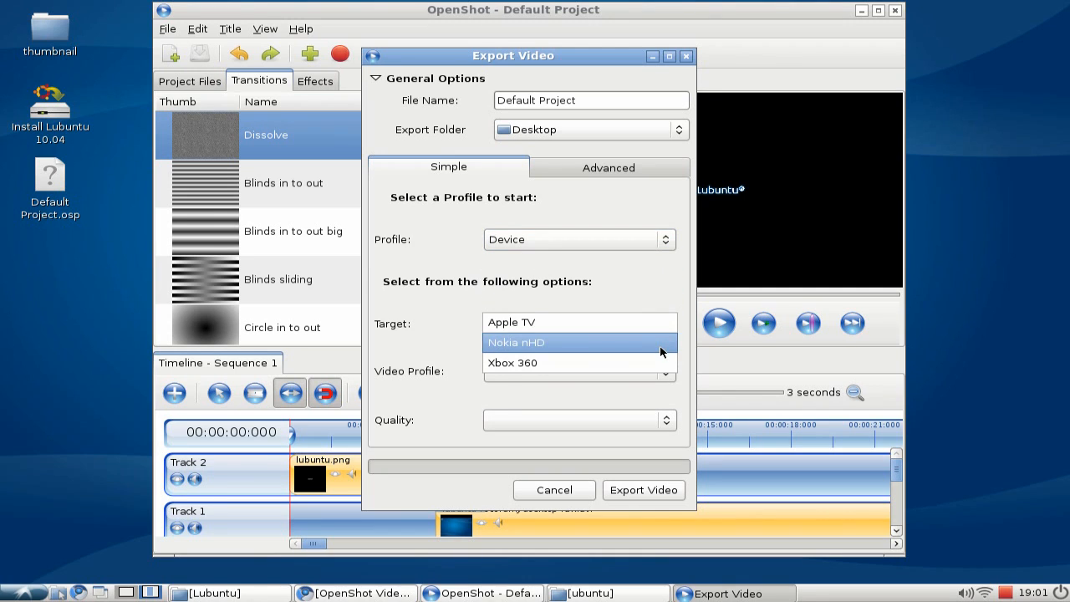
click(654, 293)
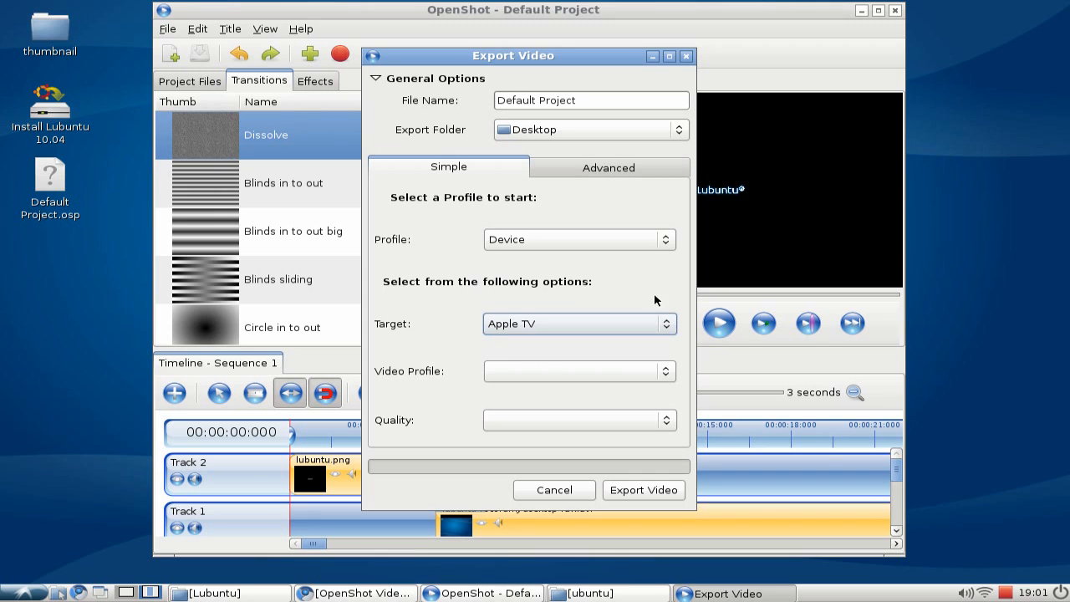
click(666, 241)
click(666, 259)
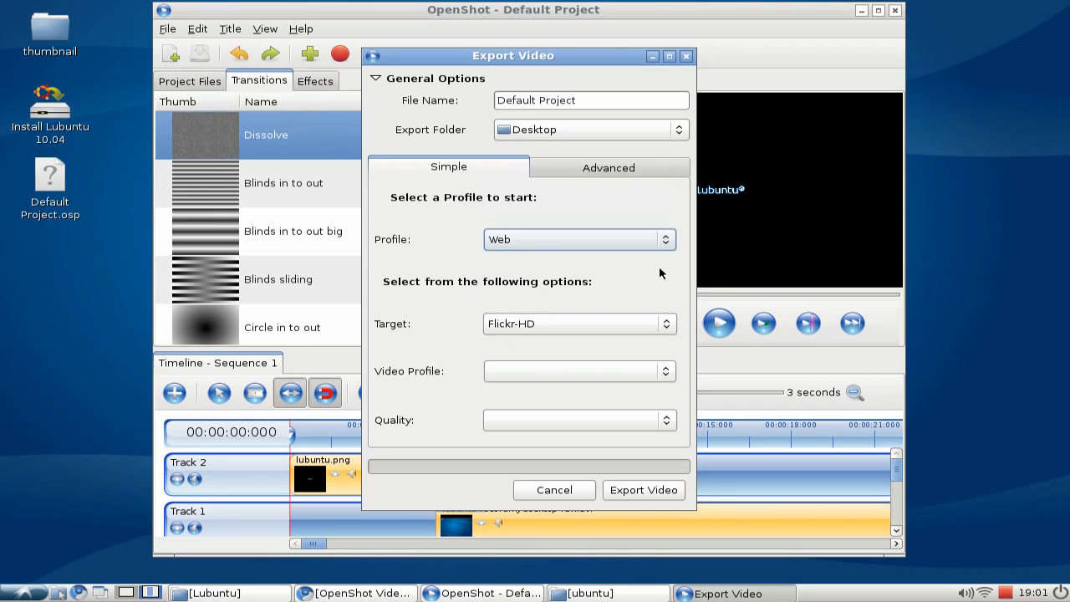
click(672, 332)
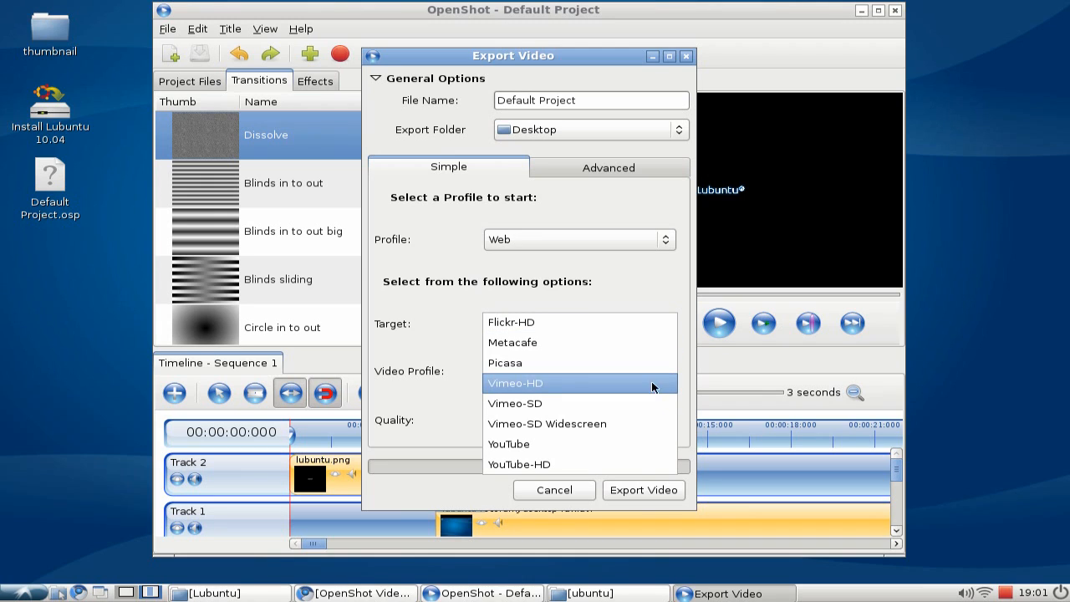
click(528, 473)
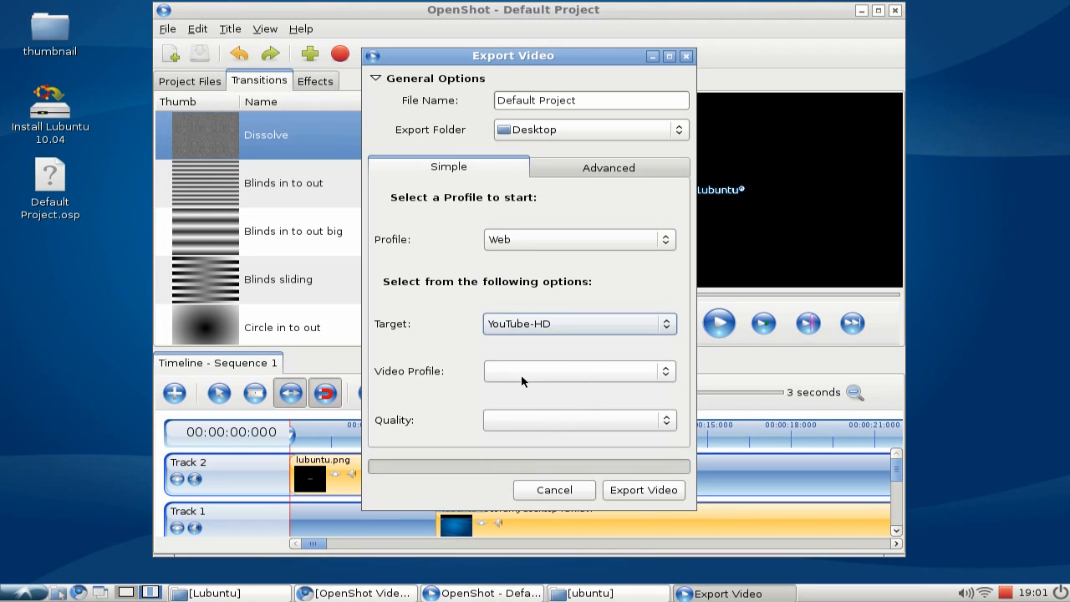
Set the export video profile to HDV 720 25p and the quality to High.
click(564, 378)
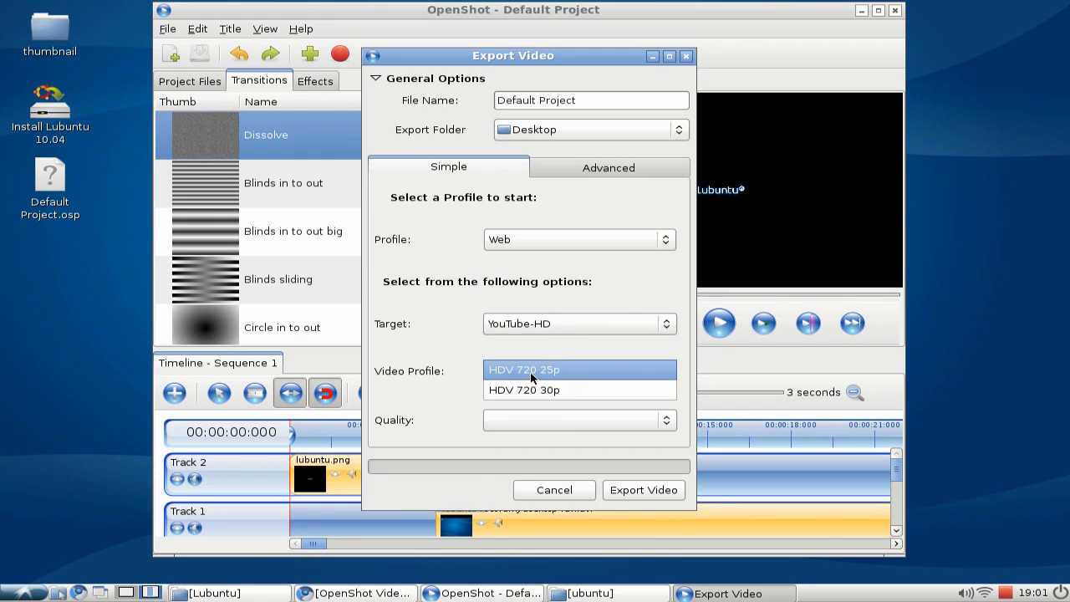
click(570, 376)
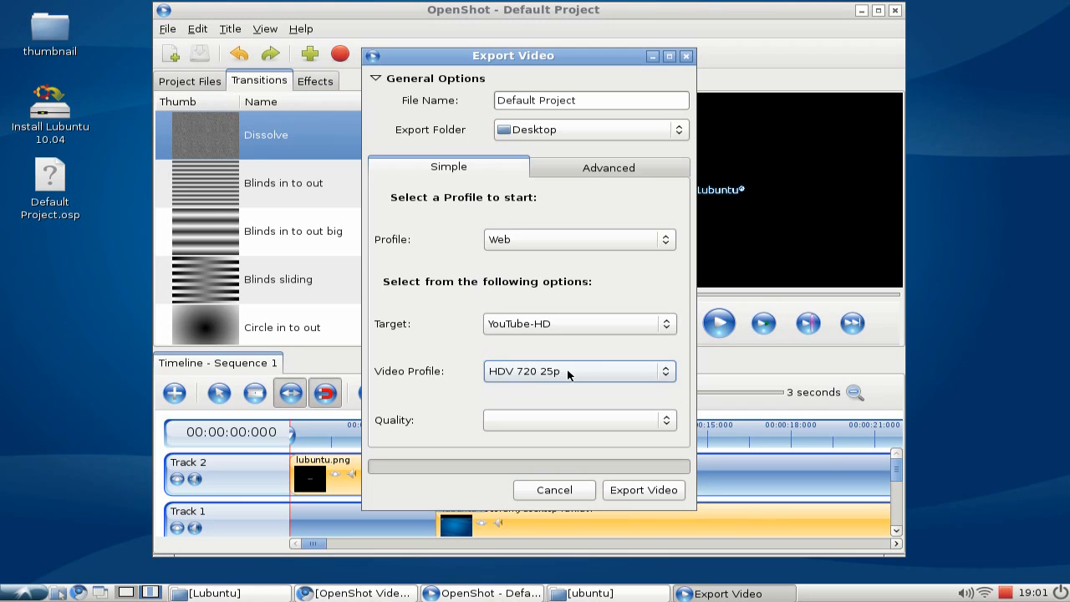
click(672, 422)
click(647, 455)
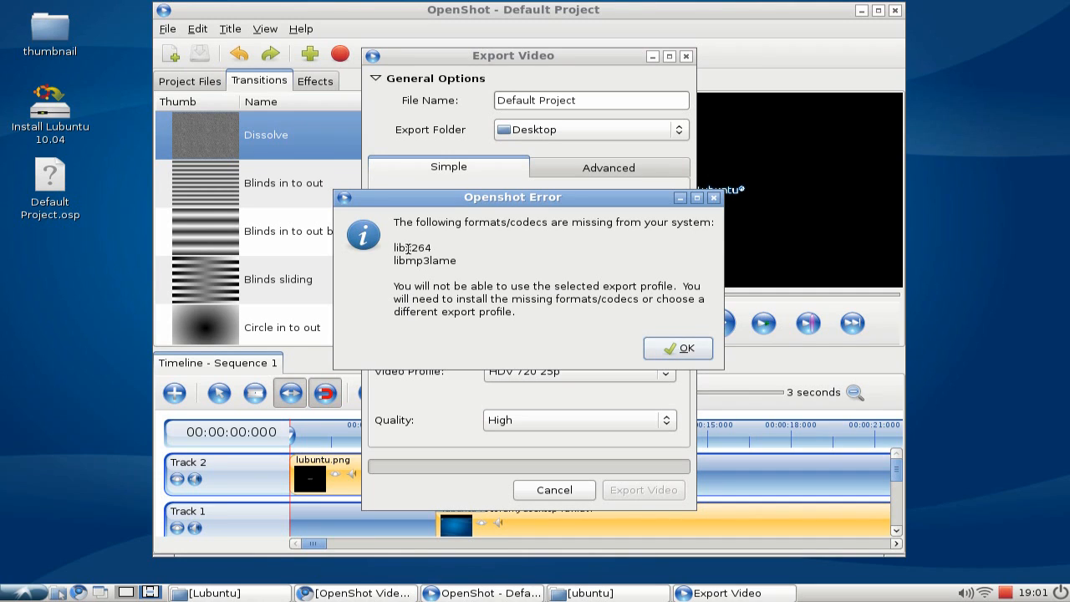
click(667, 348)
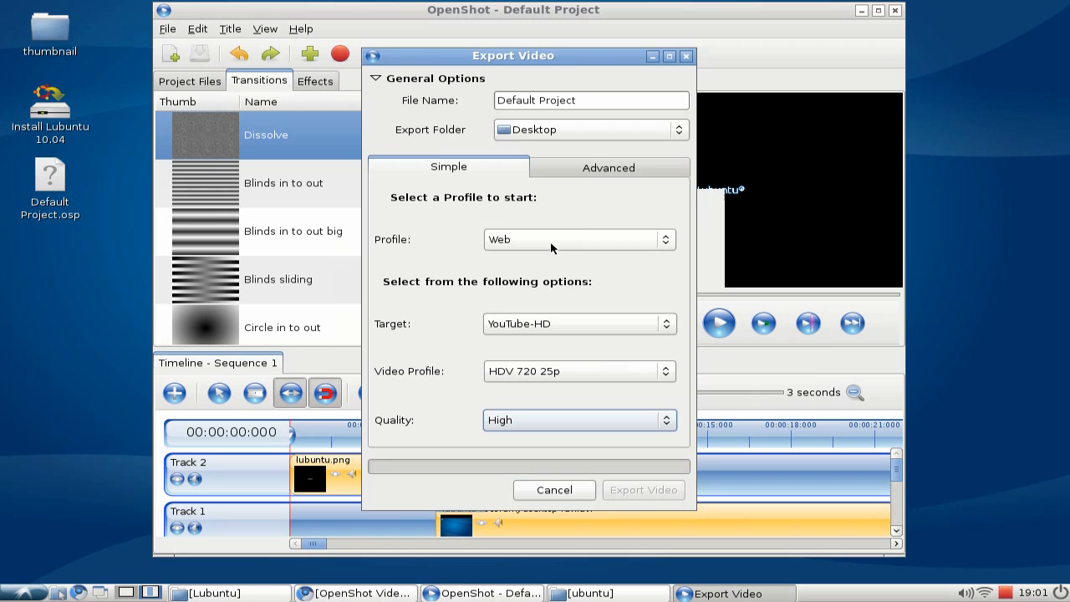
Inspect the advanced export settings for video format, video codec and audio codec before returning to the simple settings.
click(588, 172)
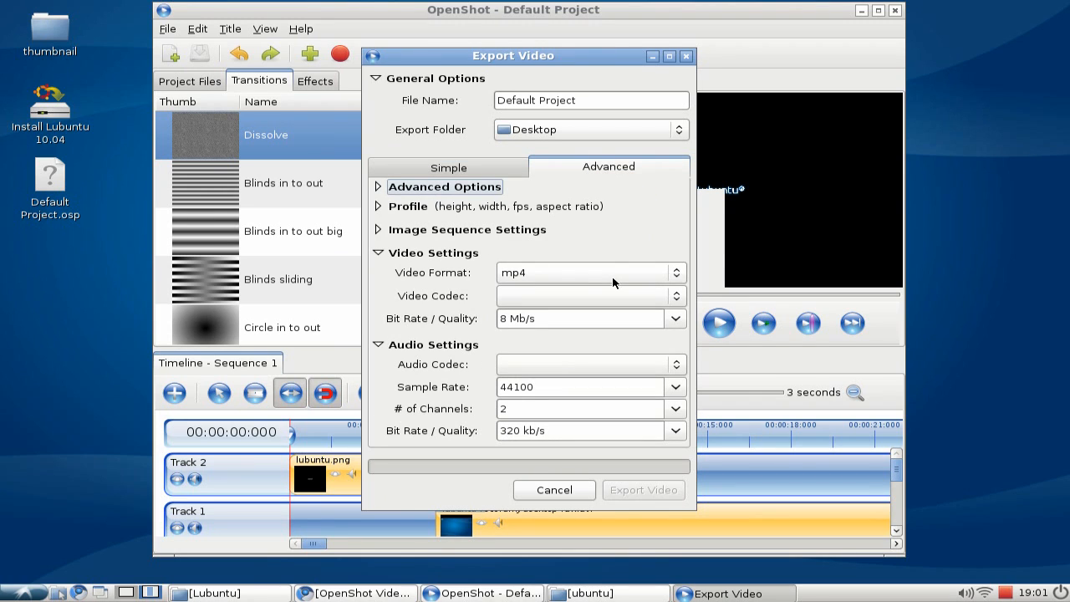
click(635, 277)
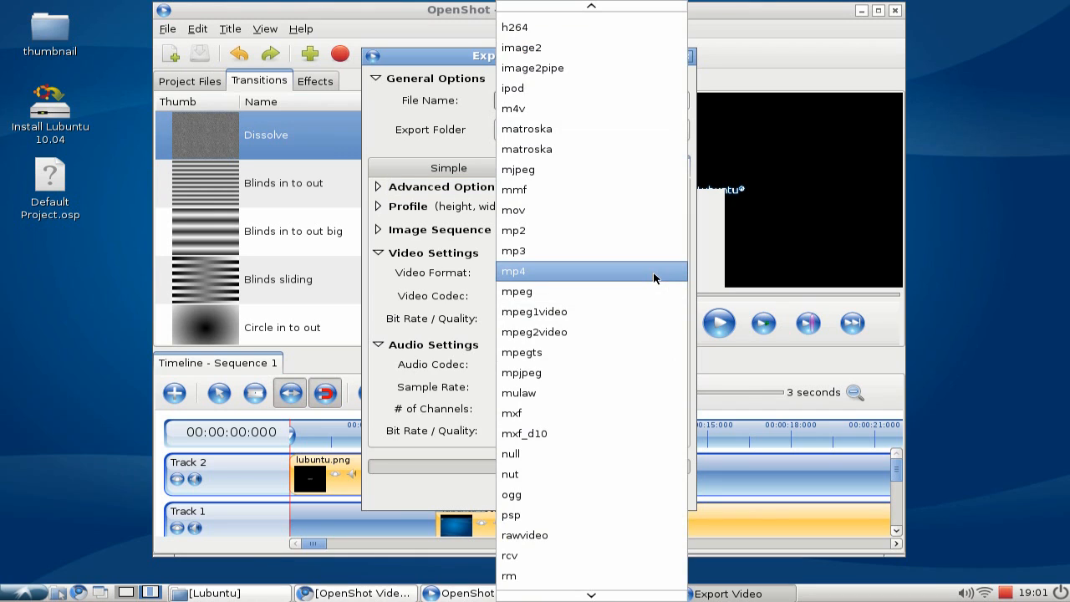
click(651, 277)
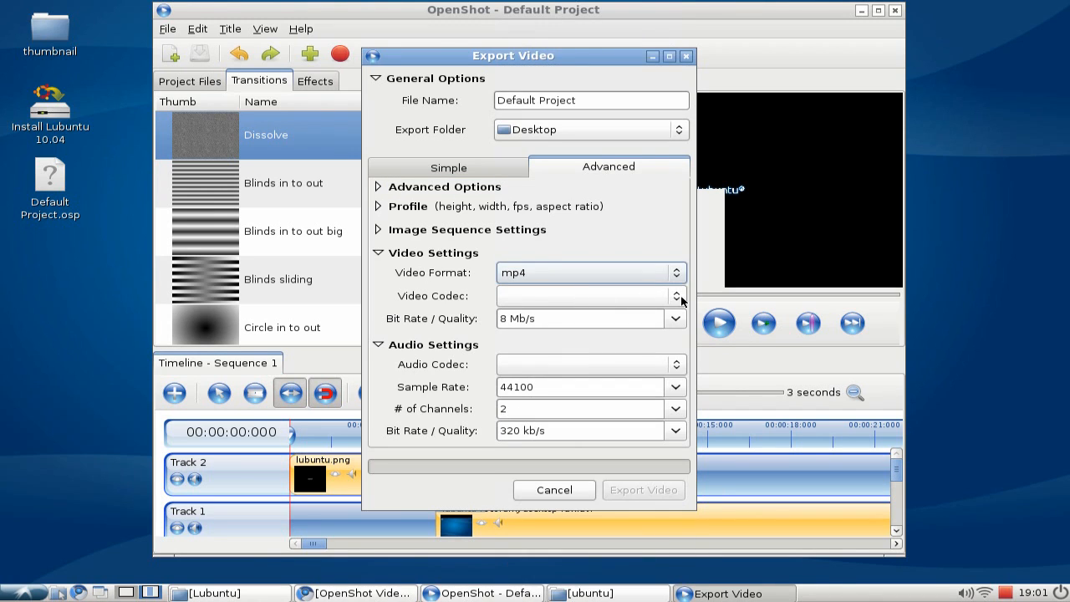
click(676, 296)
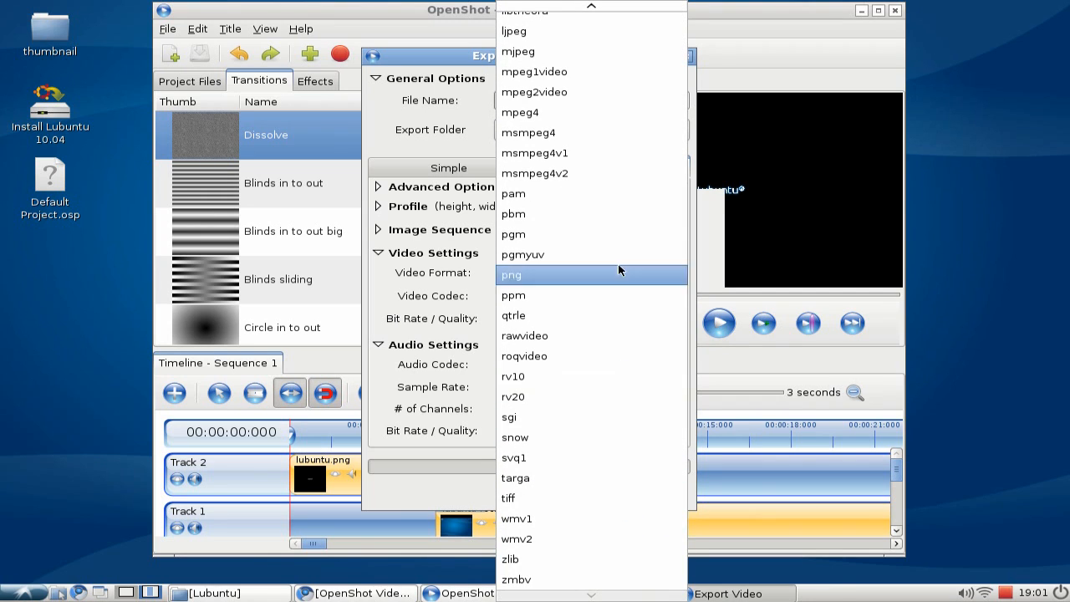
click(423, 306)
click(679, 366)
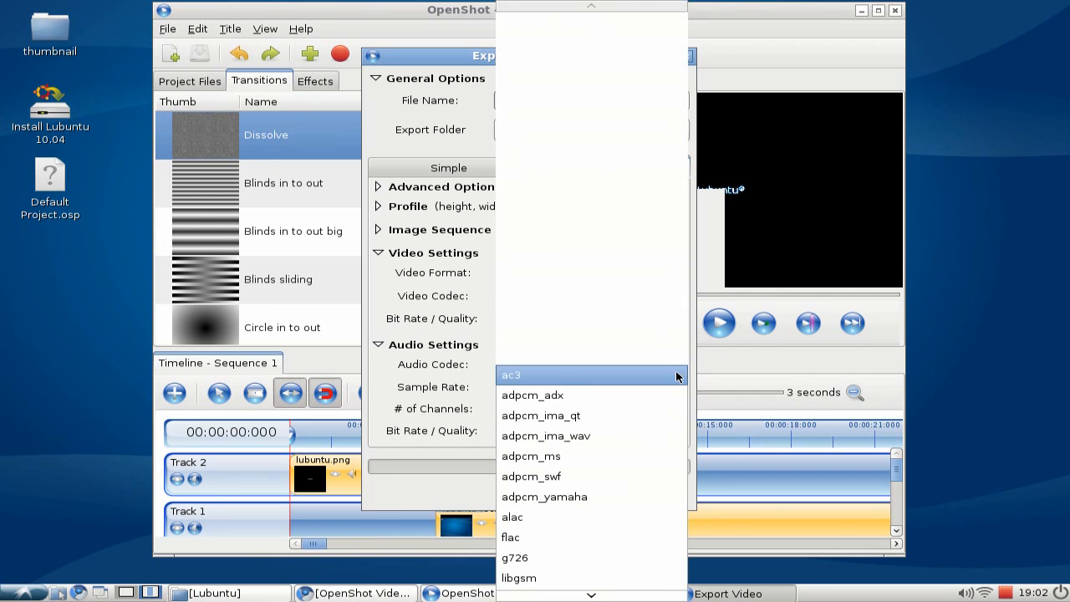
click(423, 243)
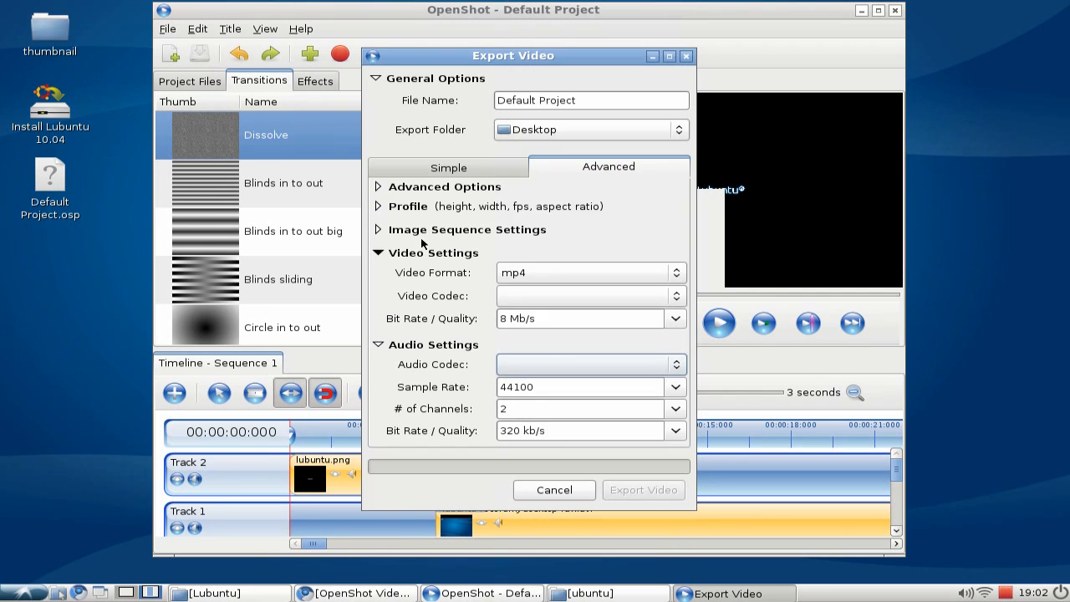
click(420, 172)
Set the export profile to All Formats with the OGG (theora/vorbis) target, HDV 720 25p video profile and High quality.
click(545, 239)
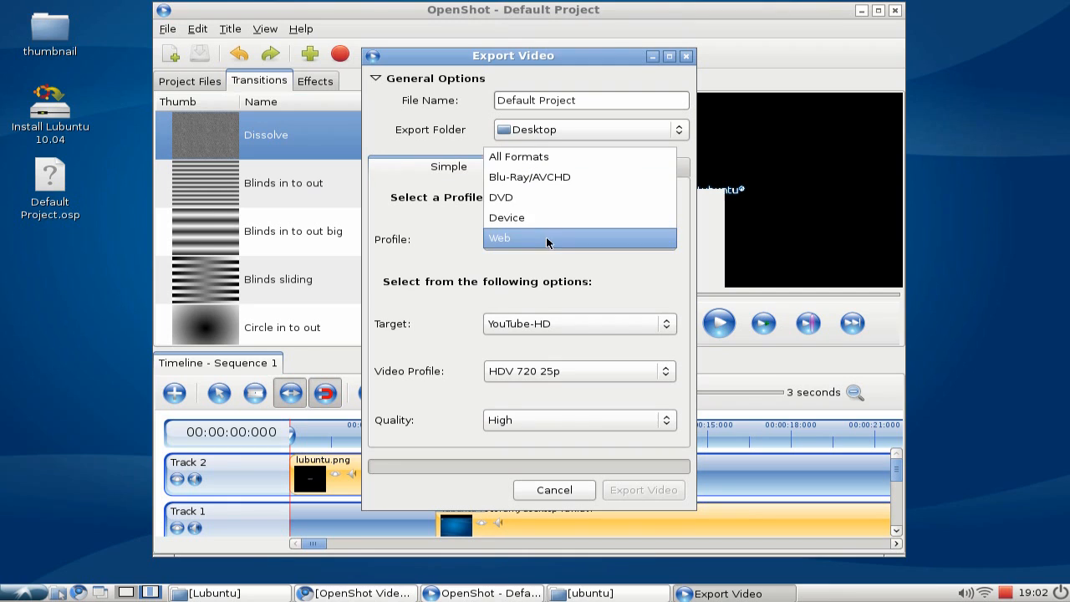
click(552, 159)
click(567, 326)
click(566, 323)
click(554, 371)
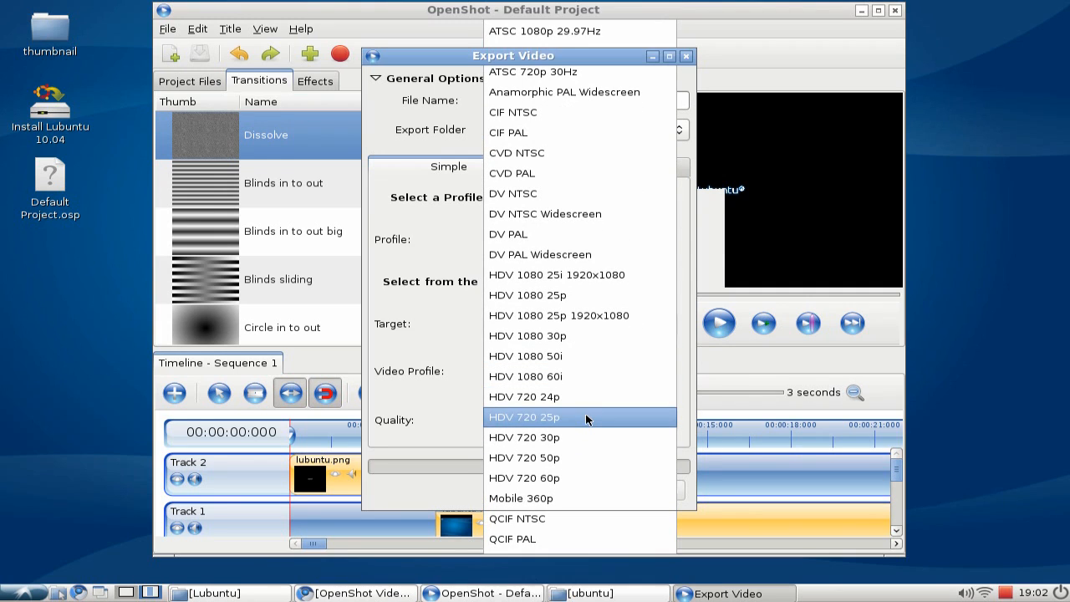
click(590, 415)
click(573, 420)
click(565, 457)
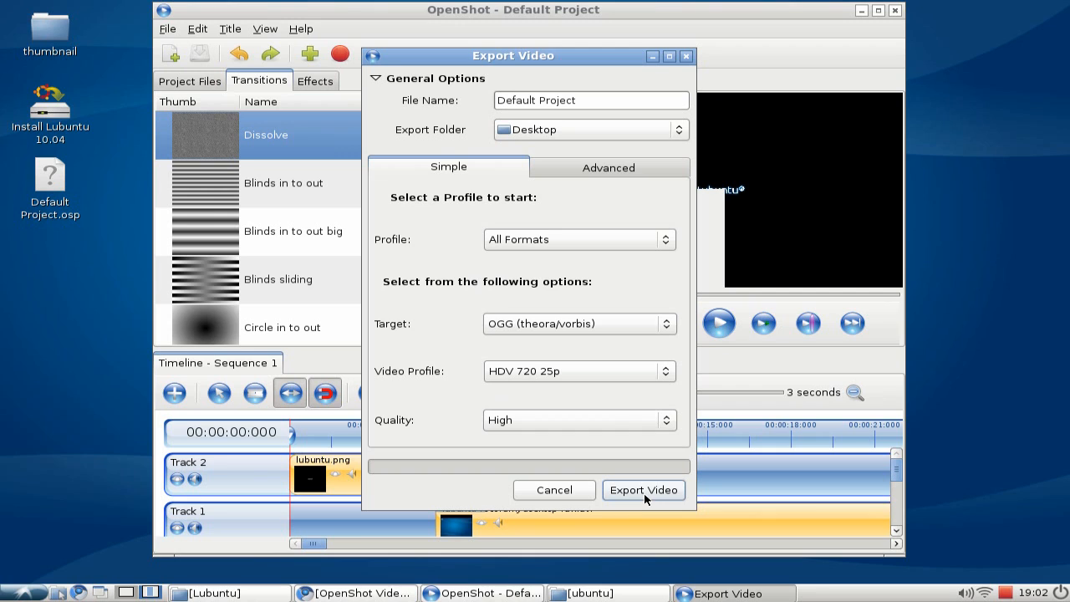
Export the video and select the exported Default Project.ogg file on the Desktop.
click(643, 494)
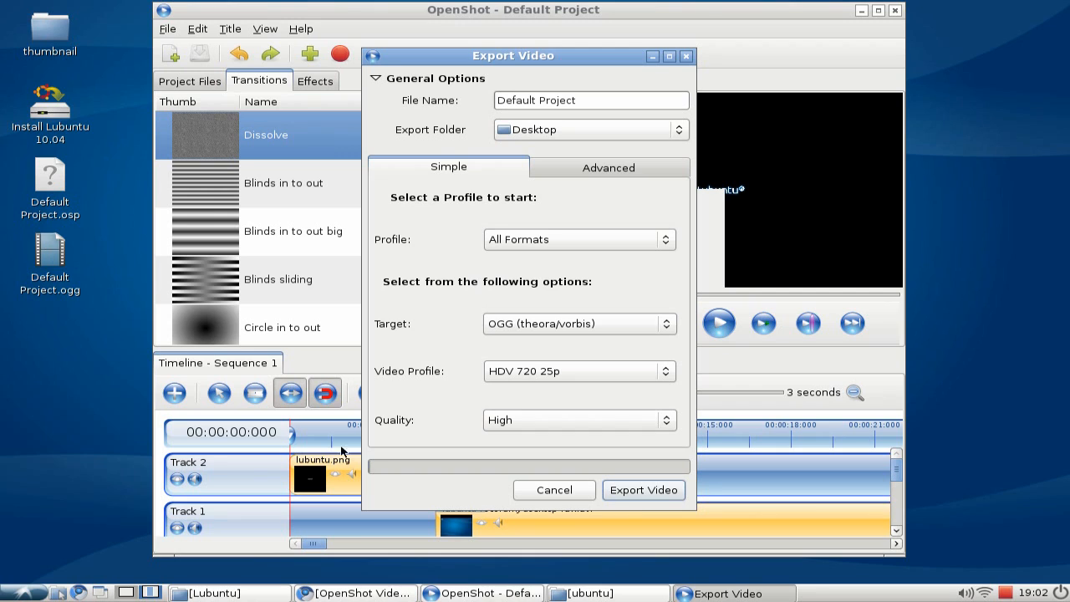
click(57, 288)
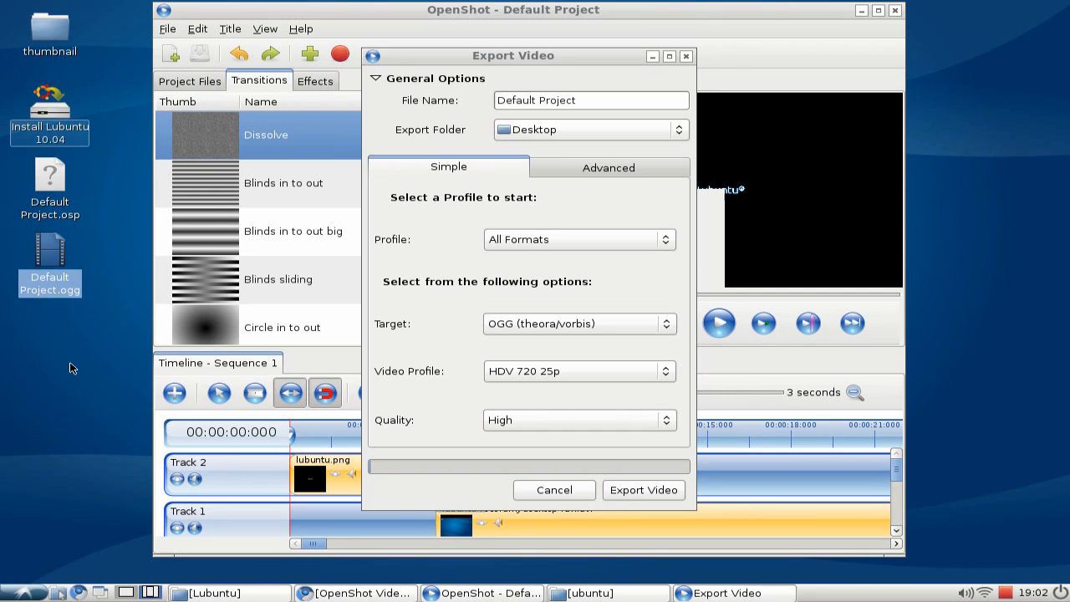